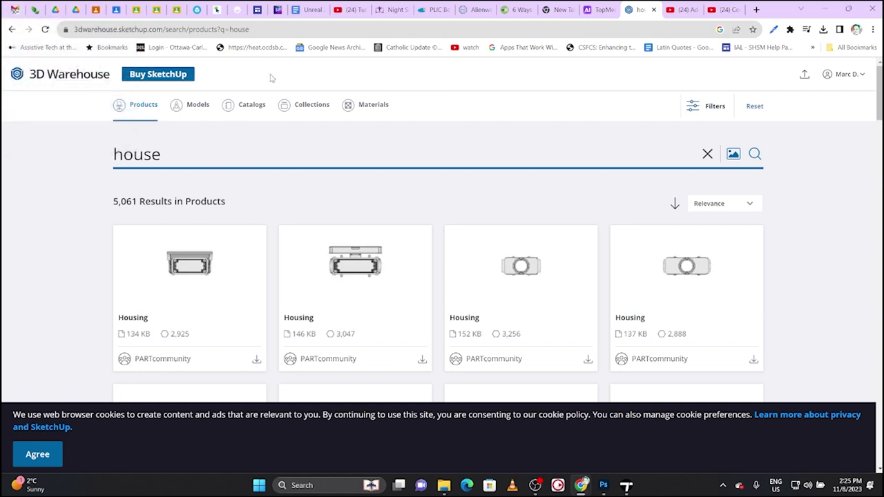
# Search 3D Warehouse for "house" and show the results in the Models category.
pyautogui.click(12, 30)
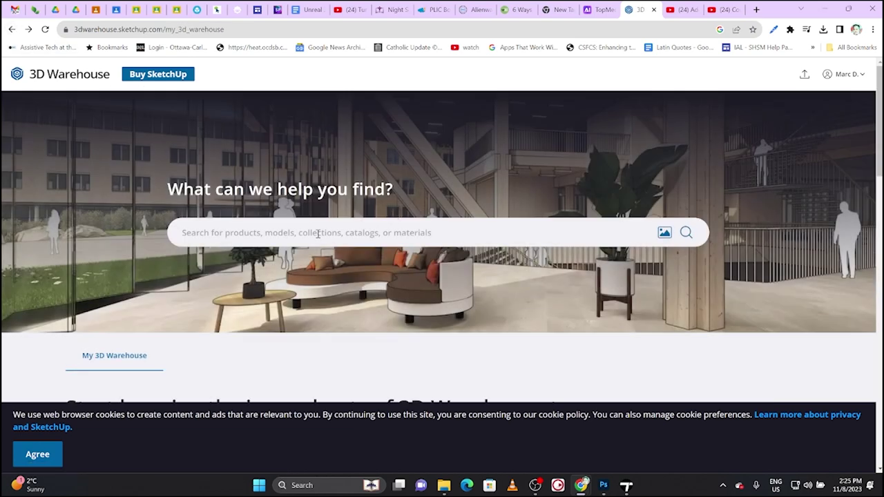
pyautogui.write('house')
pyautogui.press('Return')
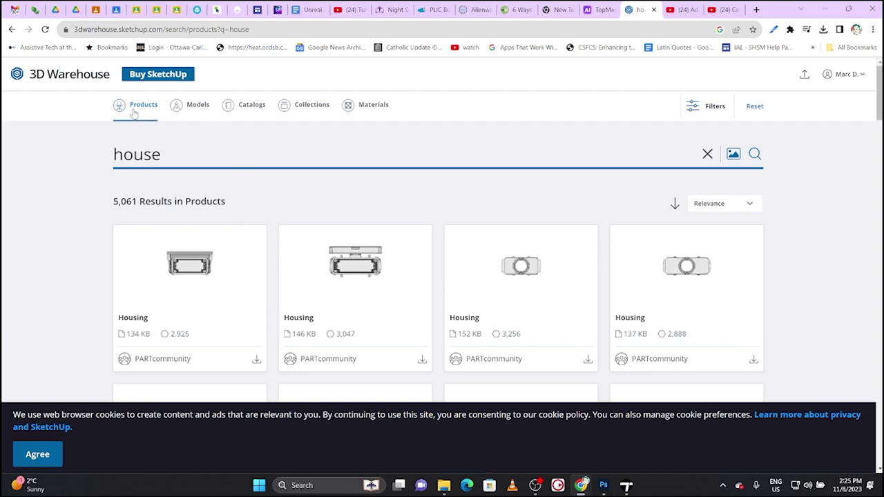
pyautogui.click(194, 110)
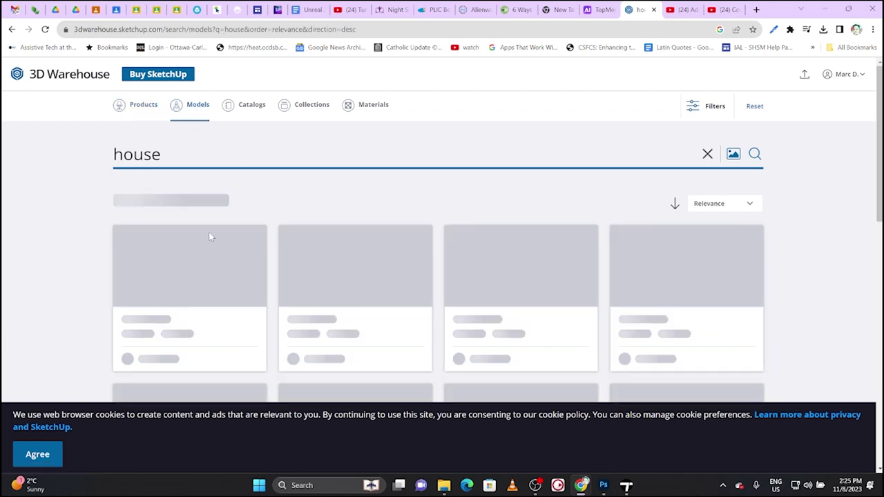
# Browse the house model results, comparing the available houses and their file sizes.
pyautogui.scroll(-2, 434, 263)
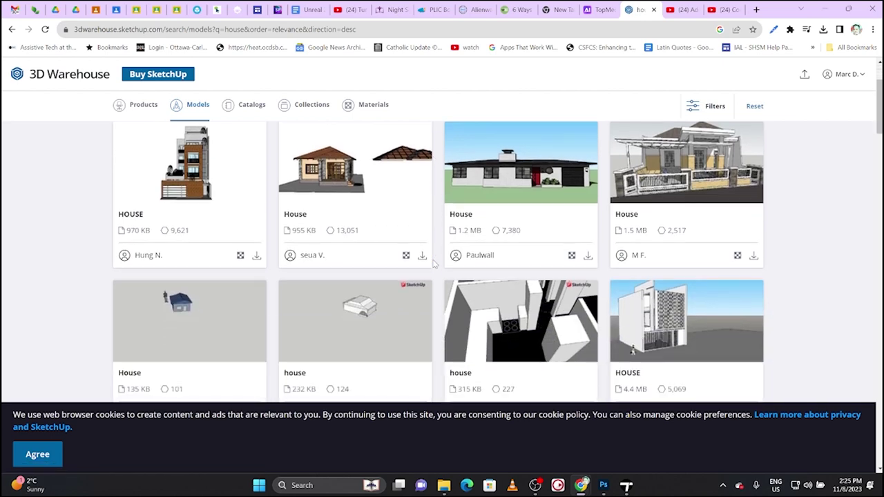
pyautogui.scroll(-7, 434, 262)
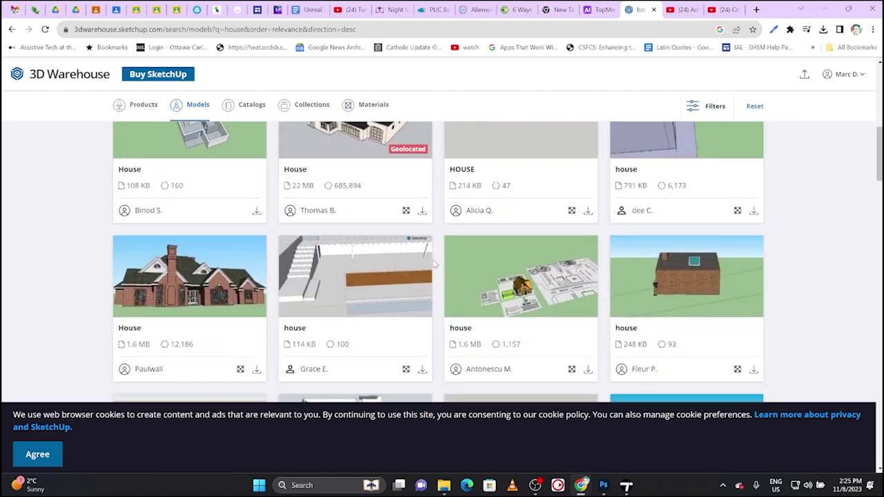
pyautogui.scroll(2, 434, 263)
pyautogui.scroll(5, 433, 263)
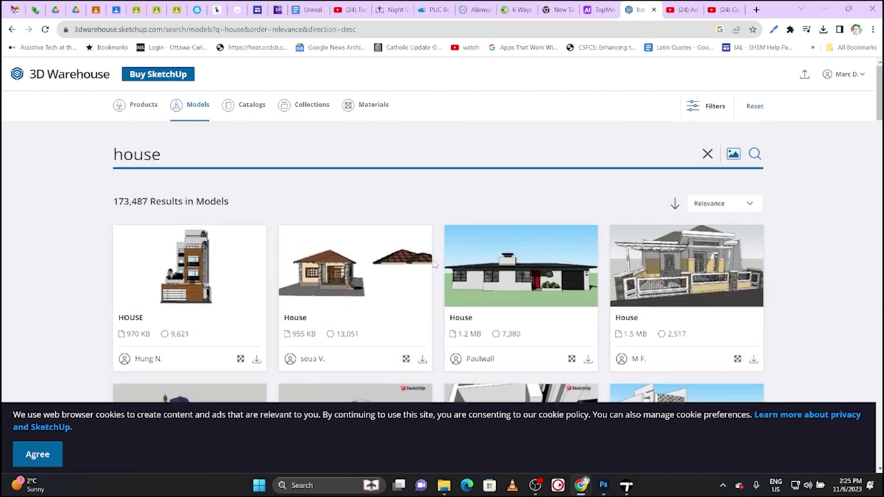
pyautogui.scroll(-2, 434, 262)
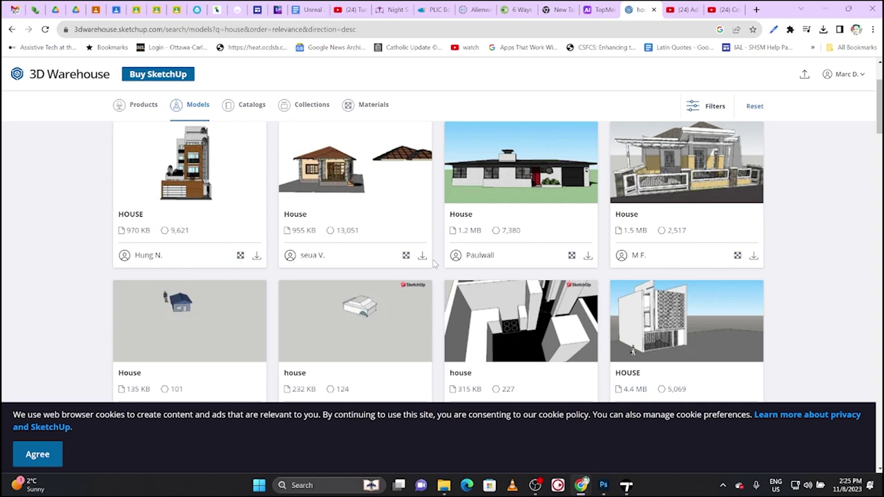
pyautogui.scroll(-10, 434, 262)
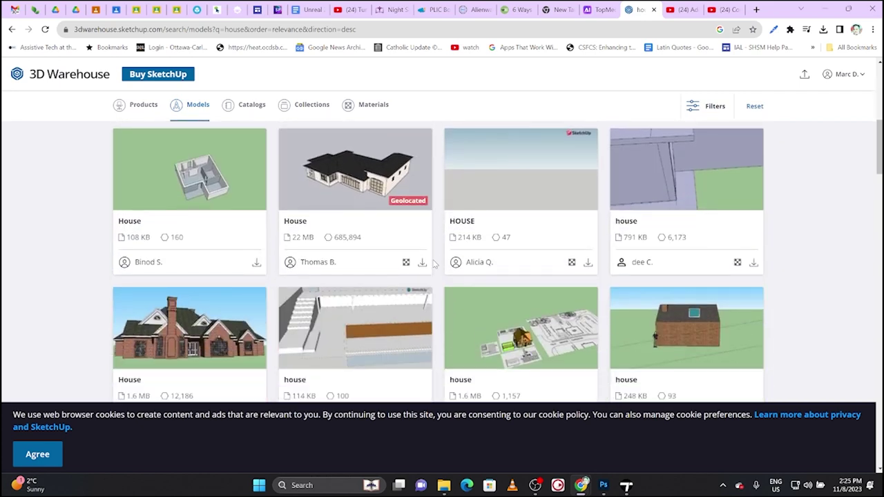
pyautogui.scroll(-5, 434, 262)
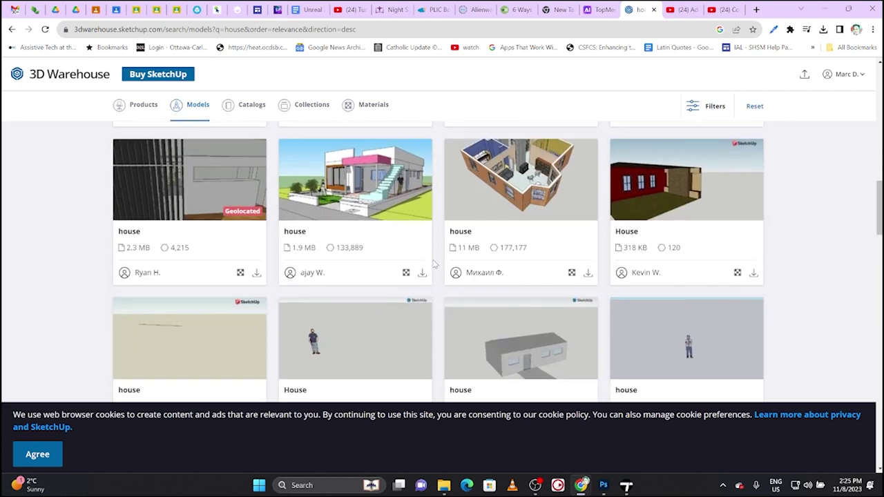
pyautogui.scroll(15, 434, 263)
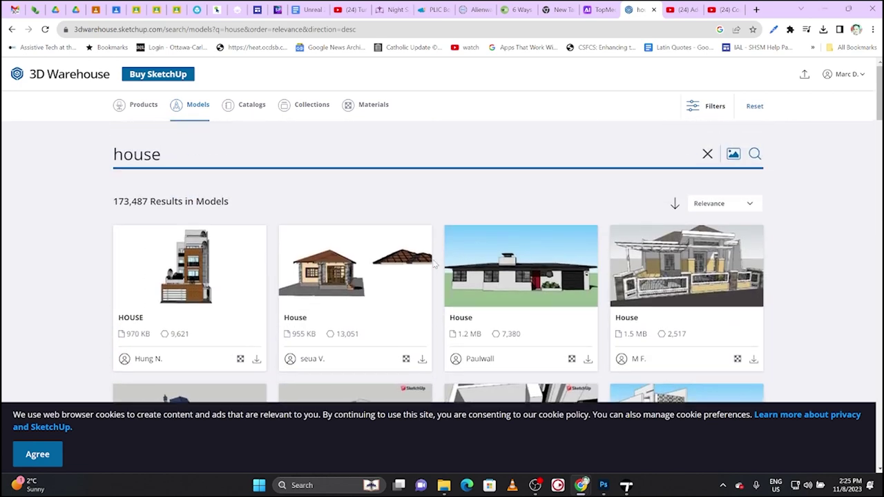
# Sort the models by popularity and download the white farmhouse model titled House as a SketchUp 2023 file.
pyautogui.click(742, 203)
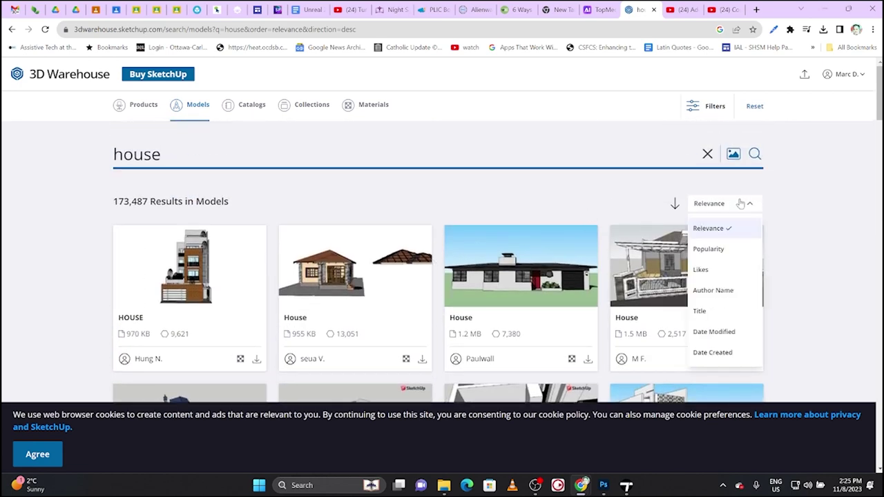
pyautogui.click(712, 249)
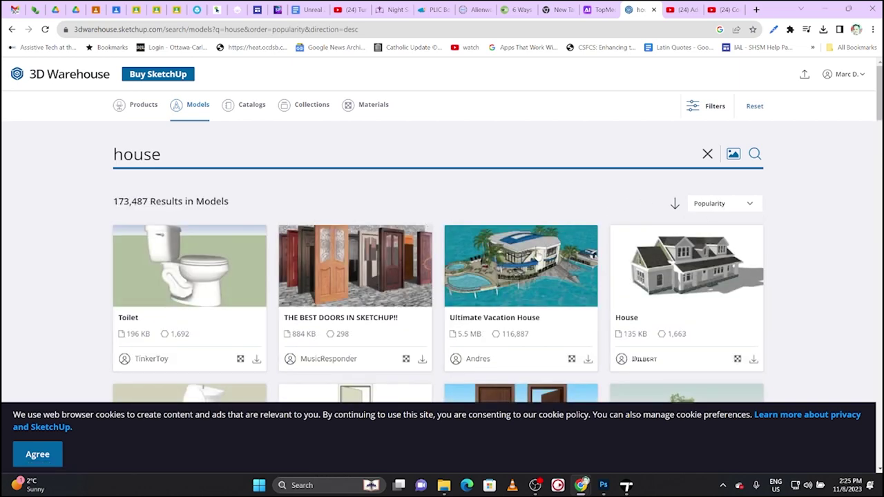
pyautogui.scroll(-2, 561, 259)
pyautogui.scroll(2, 622, 273)
pyautogui.scroll(-3, 681, 295)
pyautogui.click(754, 256)
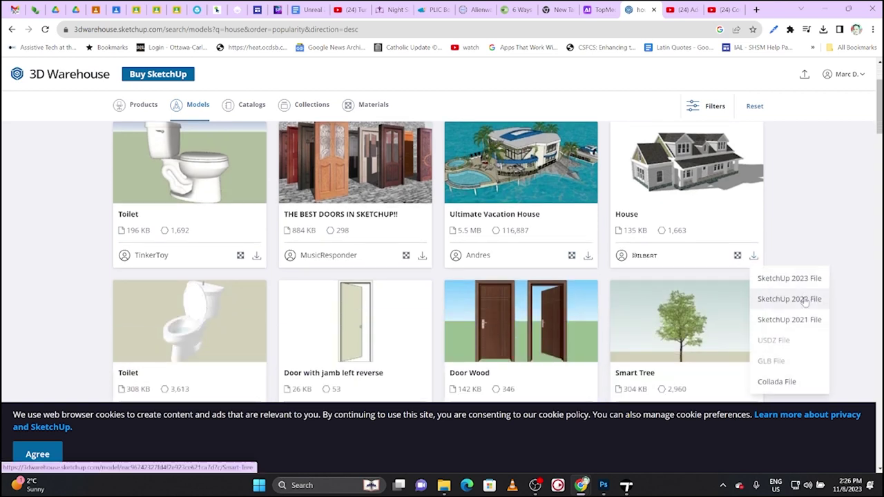
pyautogui.click(789, 279)
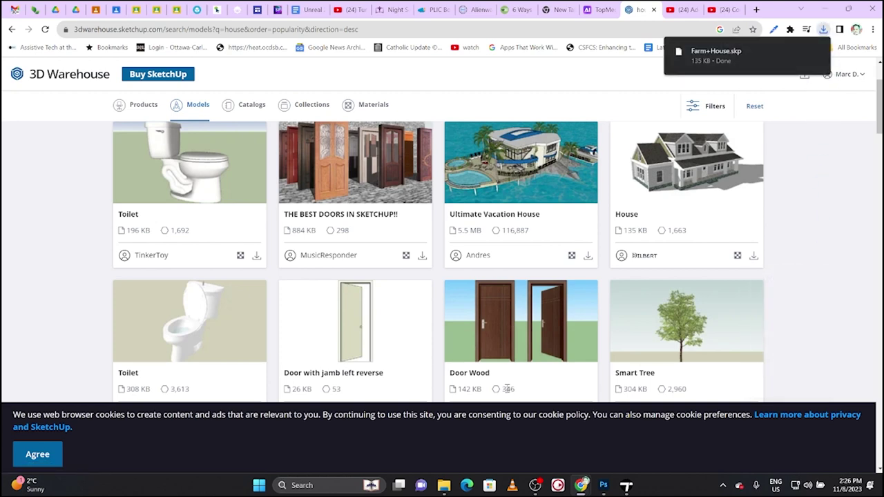
# Switch to Twinmotion, start a new scene without saving the current one, and delete its starting pedestal.
pyautogui.click(626, 485)
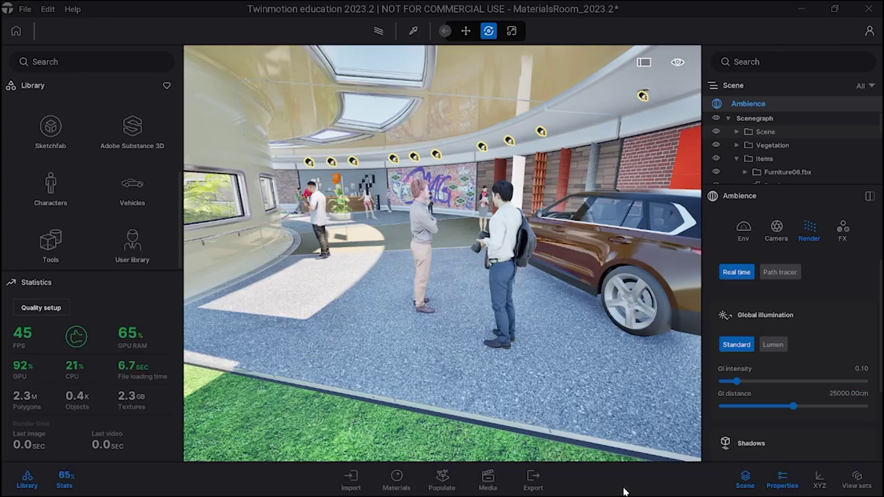
pyautogui.click(25, 9)
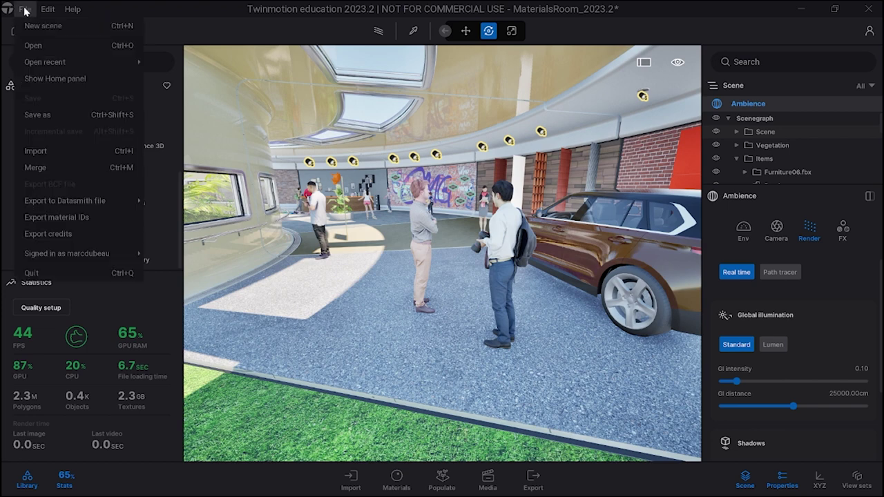
pyautogui.click(42, 24)
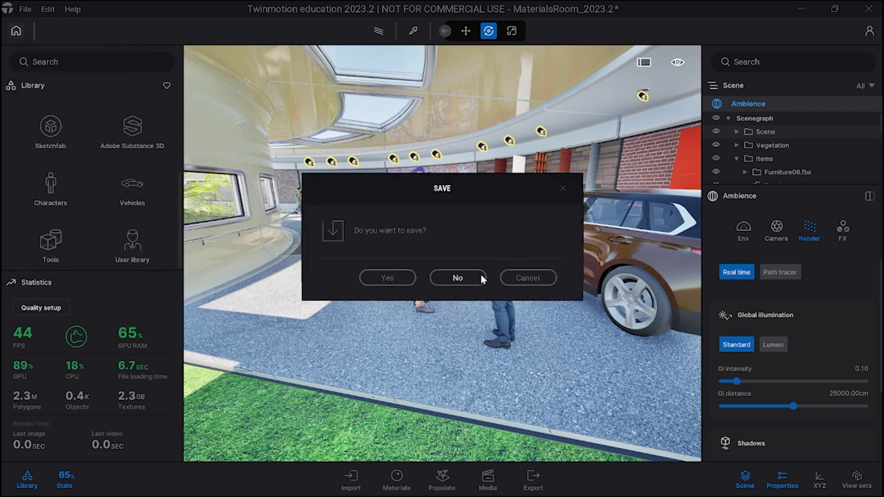
pyautogui.click(457, 278)
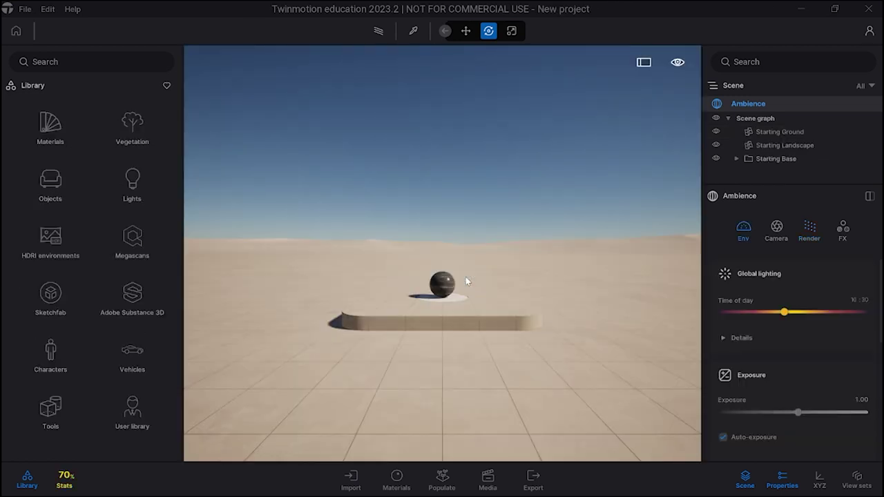
pyautogui.click(476, 311)
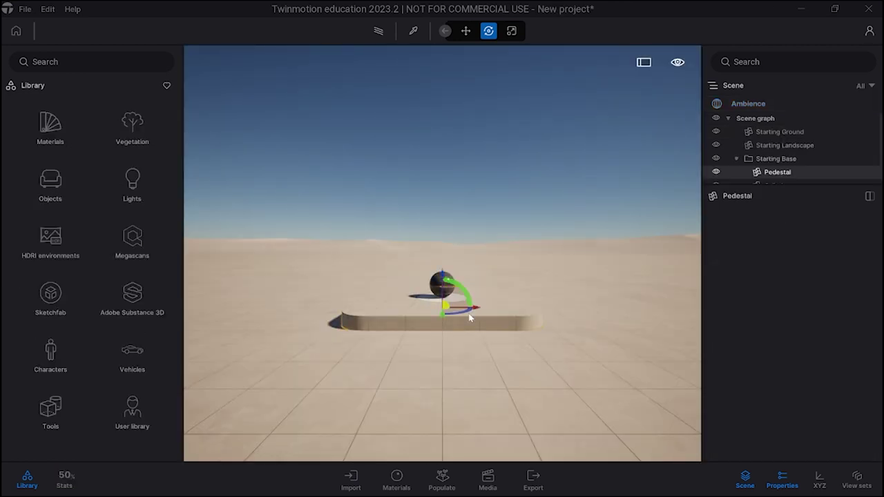
pyautogui.press('Delete')
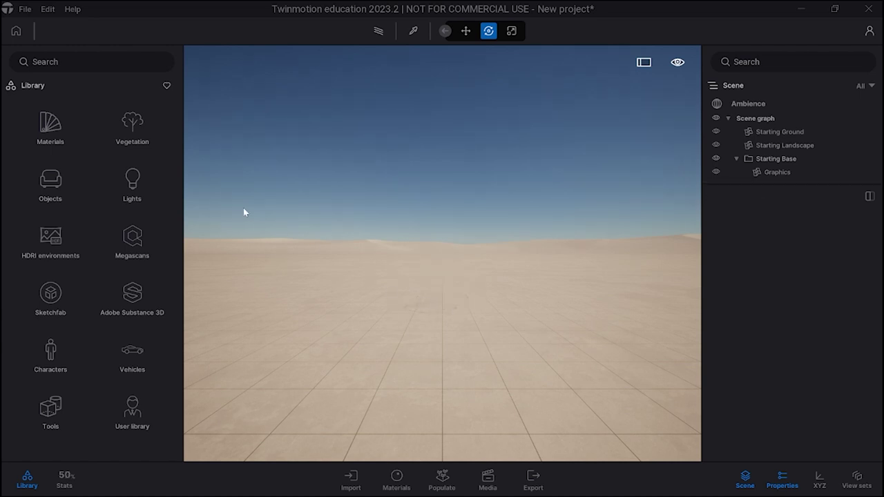
# Start a geometry import and choose Farm+House.skp from the Downloads folder as its source.
pyautogui.click(354, 475)
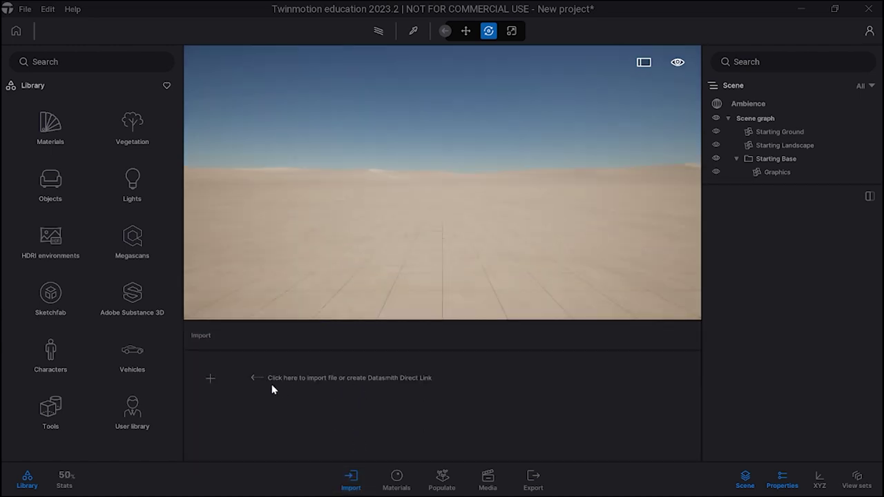
pyautogui.click(211, 382)
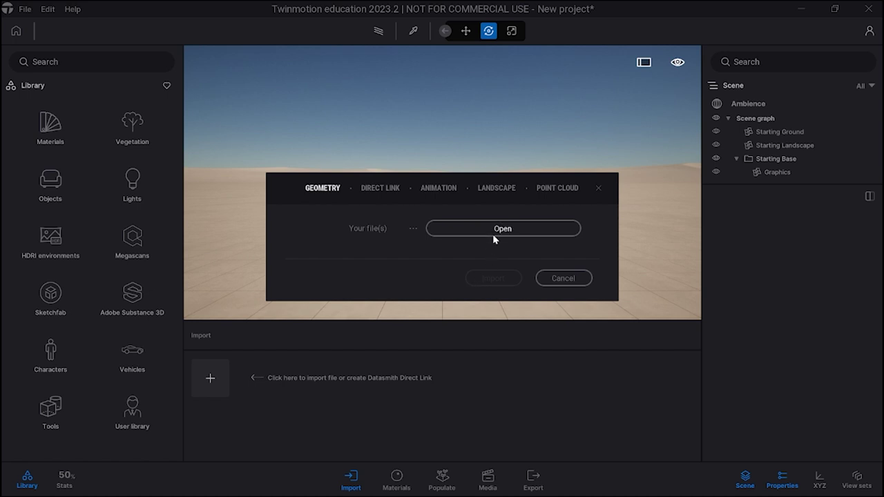
pyautogui.click(442, 229)
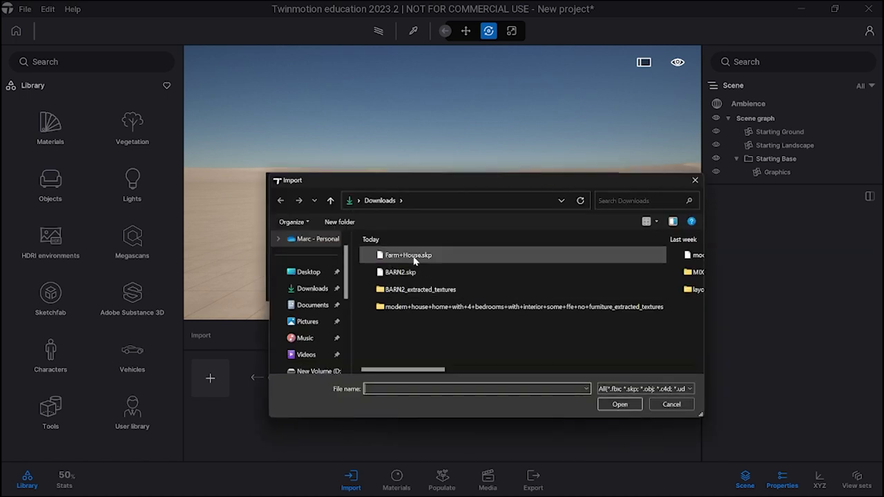
pyautogui.doubleClick(383, 254)
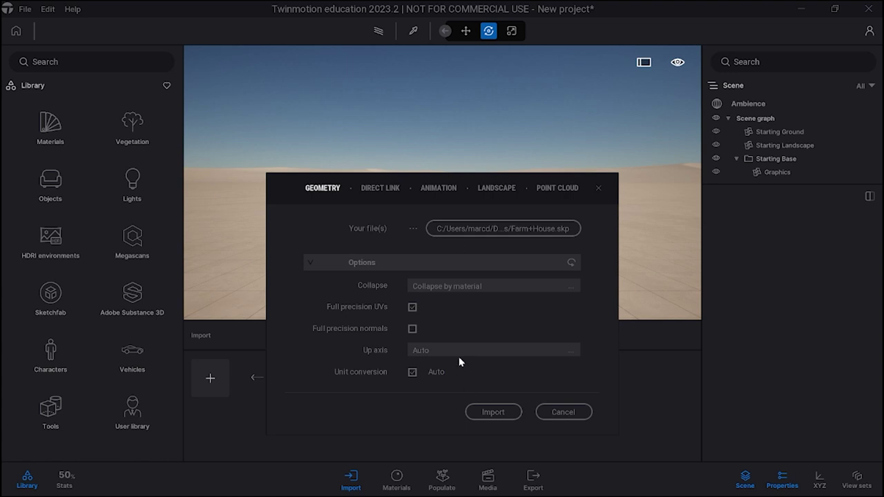
# Set the Collapse option to Collapse by material and import the farmhouse with the other options at their defaults.
pyautogui.click(461, 286)
pyautogui.click(553, 302)
pyautogui.click(473, 285)
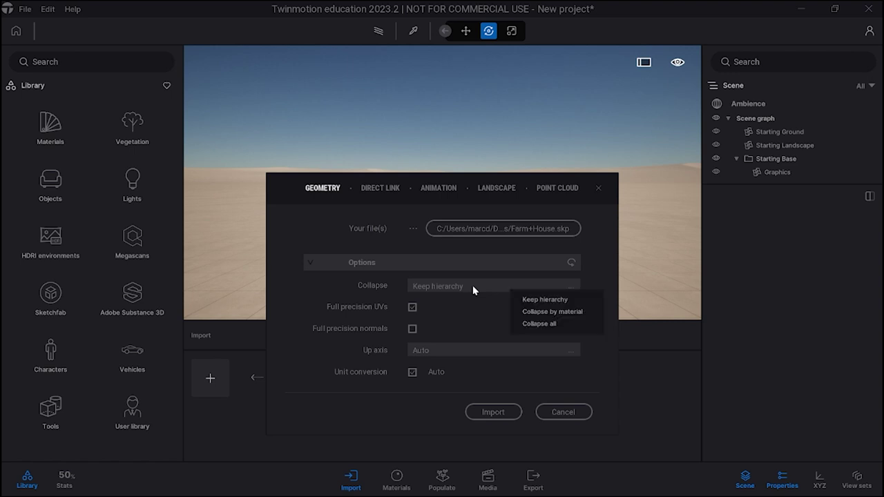
pyautogui.click(537, 310)
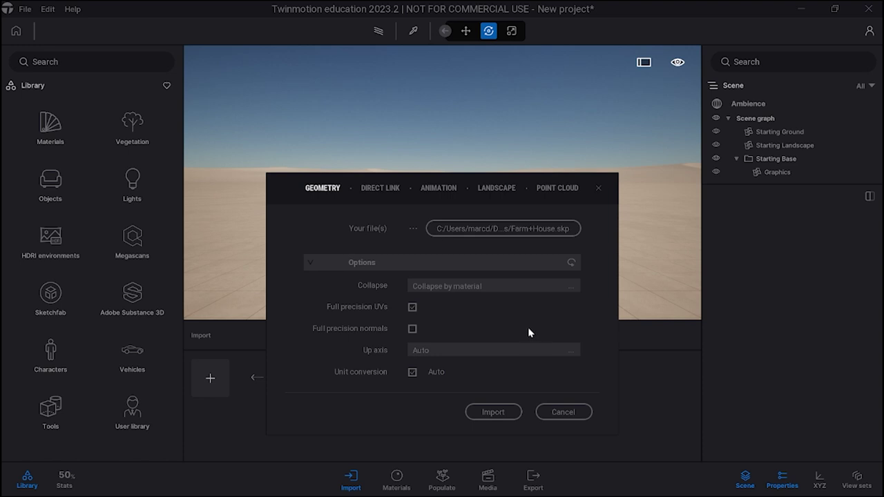
pyautogui.click(504, 412)
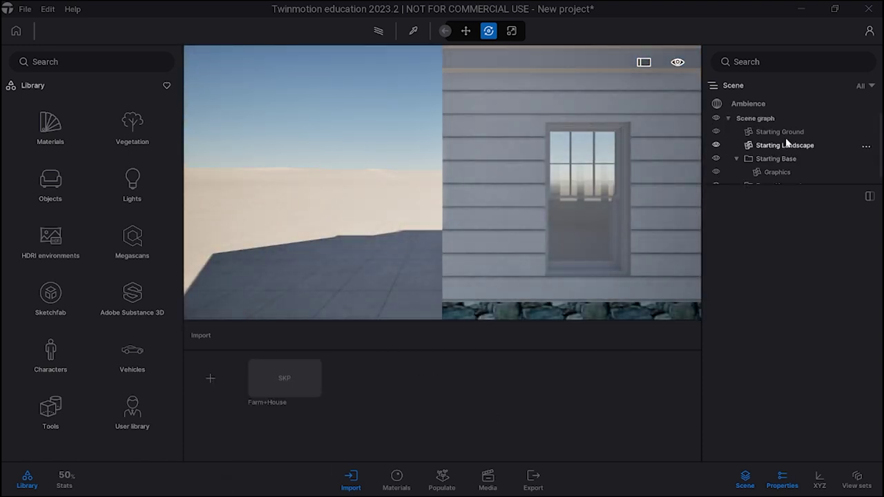
# Expand Farm+House.skp in an enlarged scene graph, examine how its parts are grouped by material, and collapse it again.
pyautogui.click(737, 177)
pyautogui.moveTo(753, 181); pyautogui.dragTo(768, 414)
pyautogui.scroll(-1, 791, 293)
pyautogui.scroll(2, 787, 285)
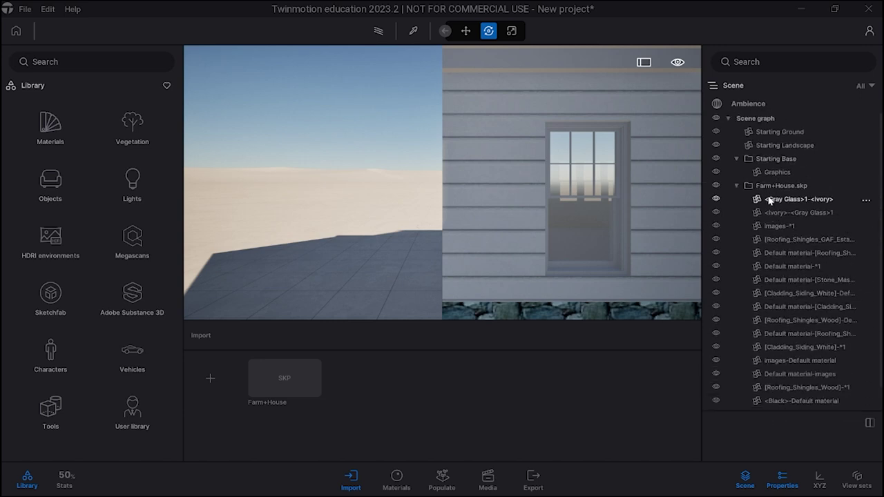
pyautogui.click(737, 186)
# Select the default-material part on the front of the farmhouse from outside to inspect what it includes.
pyautogui.moveTo(526, 209); pyautogui.dragTo(636, 210, button='right')
pyautogui.scroll(-5, 442, 183)
pyautogui.press('w')
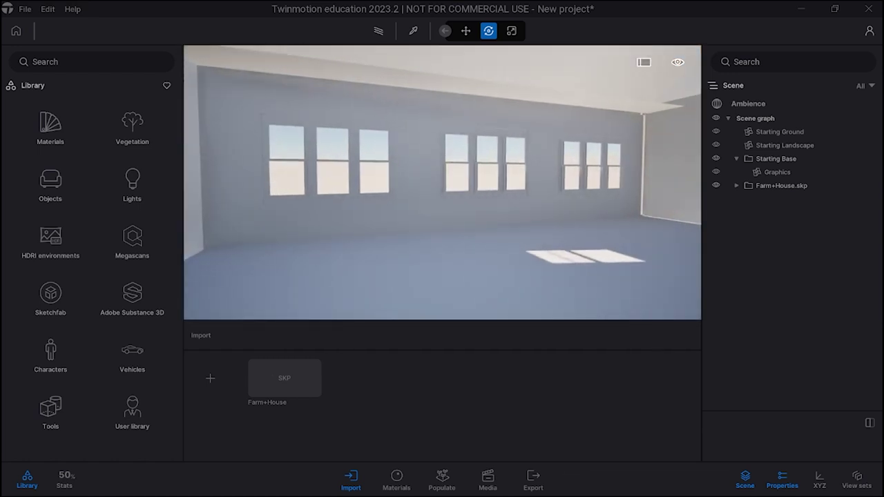
pyautogui.moveTo(442, 182); pyautogui.dragTo(467, 188, button='right')
pyautogui.press('s')
pyautogui.click(506, 141)
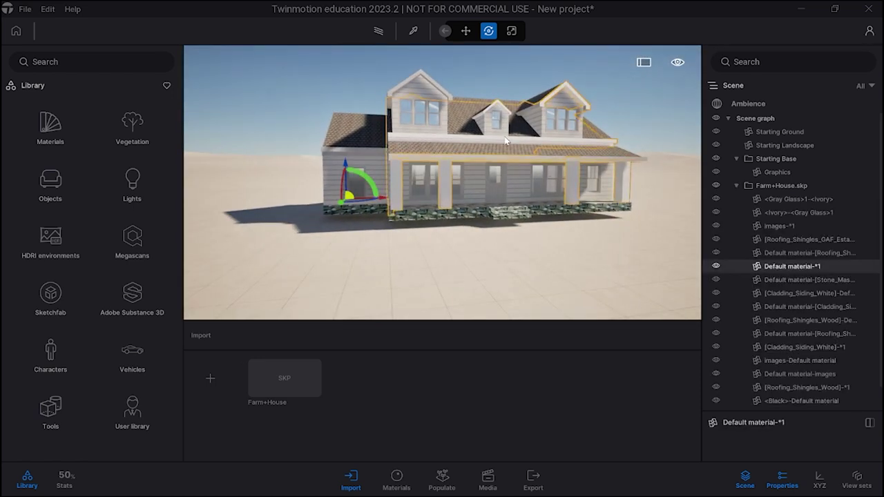
# Select the whole Farm+House.skp model in the scene graph and delete it from the scene.
pyautogui.click(778, 186)
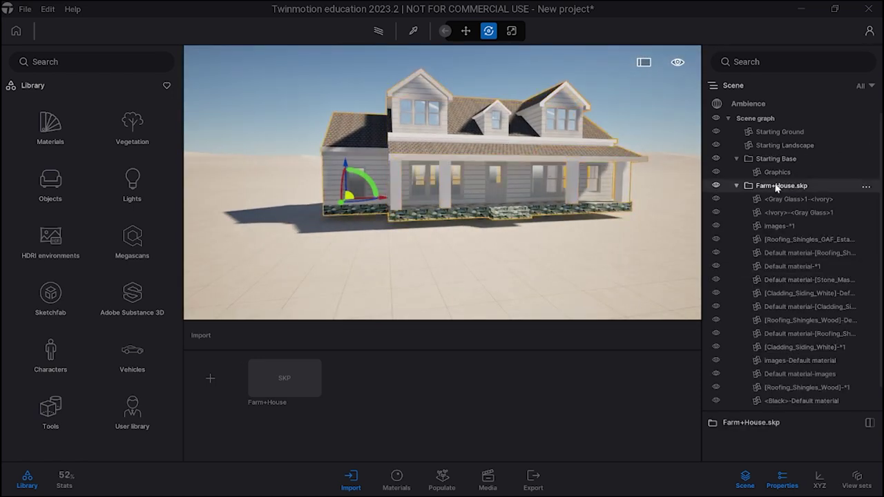
pyautogui.click(737, 186)
pyautogui.click(737, 186)
pyautogui.click(736, 186)
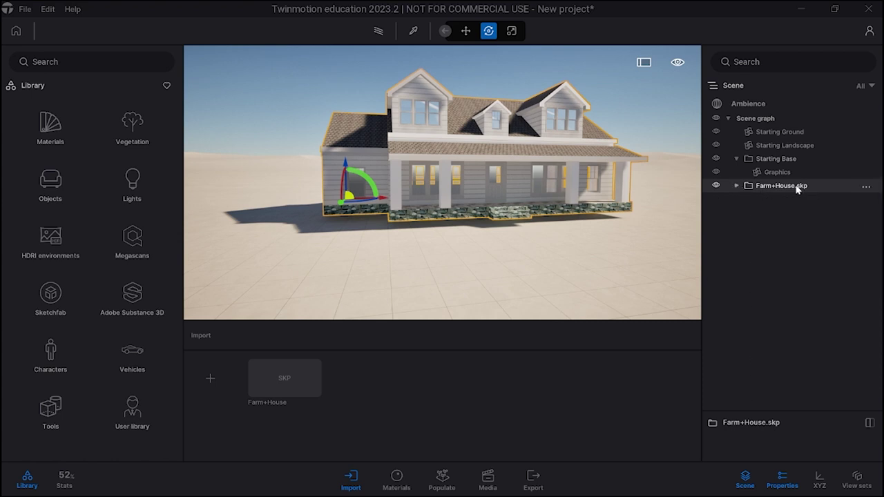
pyautogui.press('Delete')
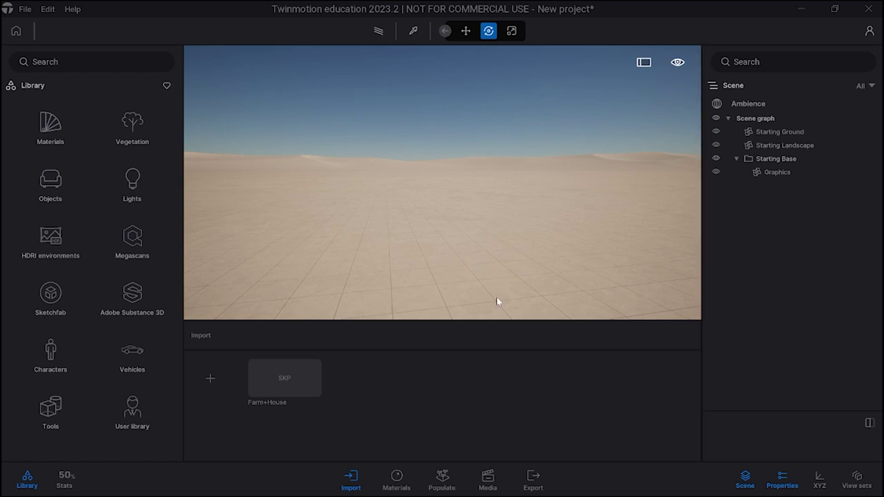
# Import the modern four-bedroom house SKP from Downloads with Collapse by material, using the scene material for all material conflicts.
pyautogui.click(210, 379)
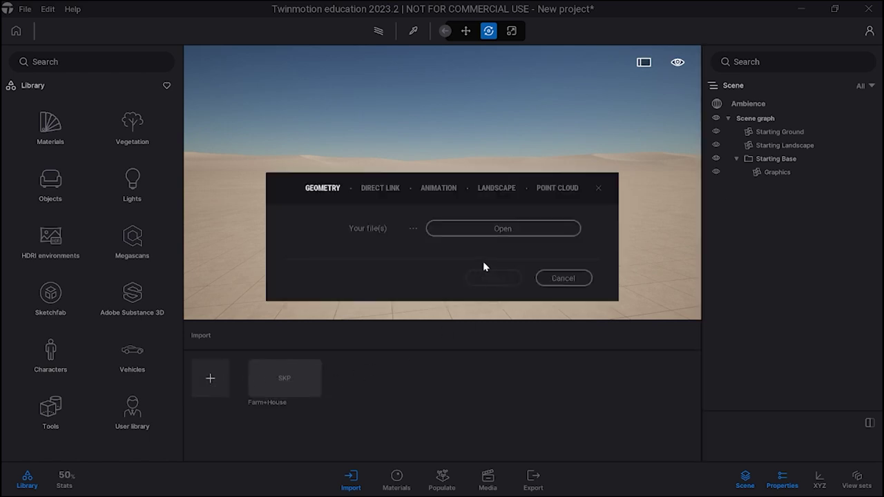
pyautogui.click(504, 229)
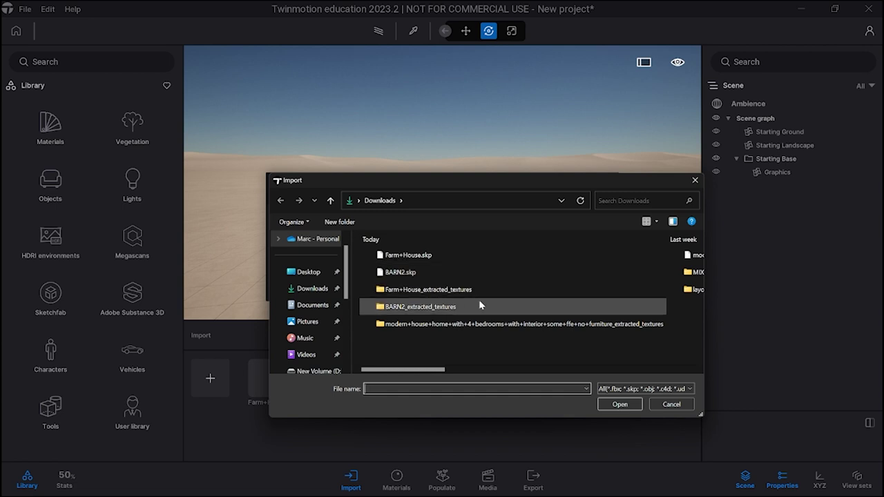
pyautogui.hscroll(2, 484, 306)
pyautogui.click(451, 257)
pyautogui.doubleClick(451, 257)
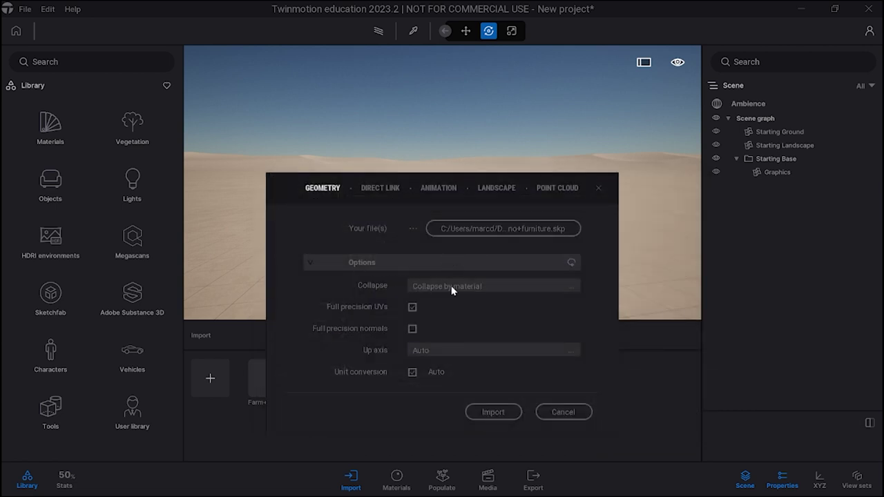
pyautogui.click(493, 413)
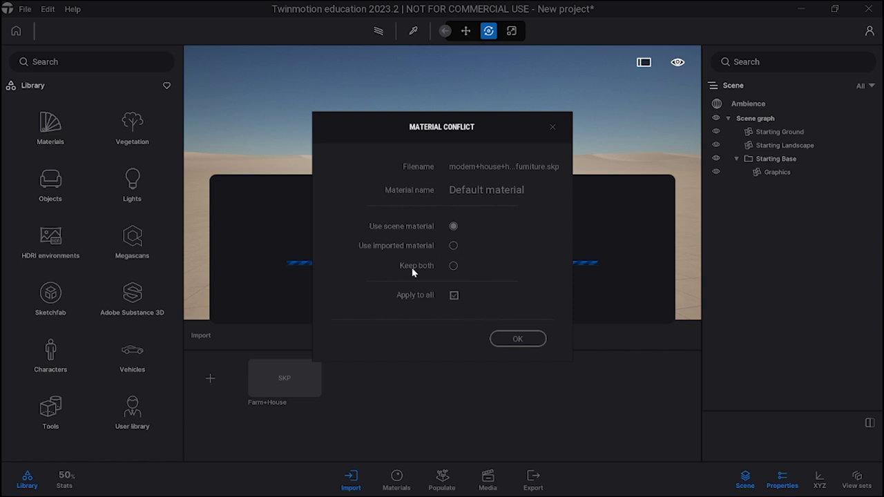
pyautogui.click(509, 338)
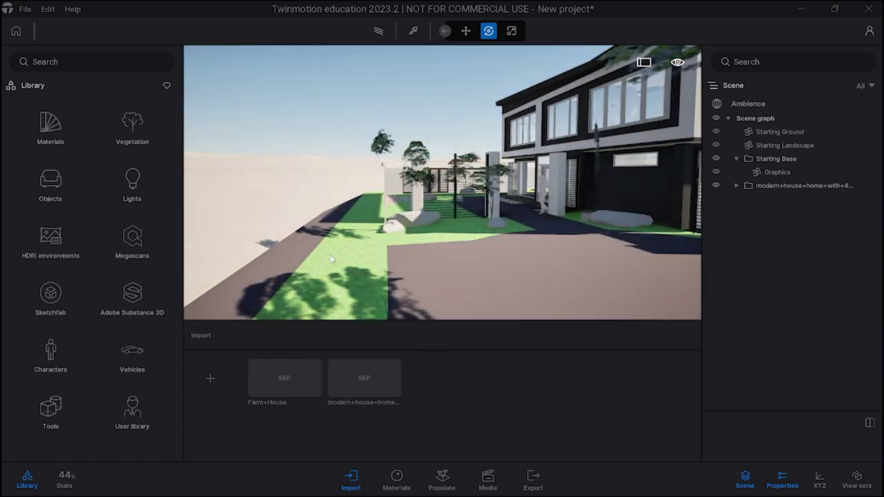
# Walk around and through the imported modern house, examining its exterior, interior rooms and pool terrace.
pyautogui.press('s')
pyautogui.press('a')
pyautogui.press('a')
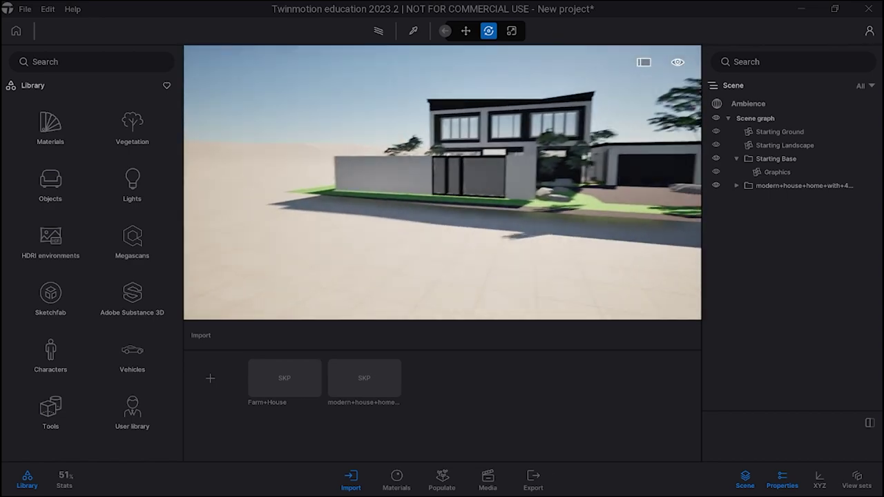
pyautogui.press('w')
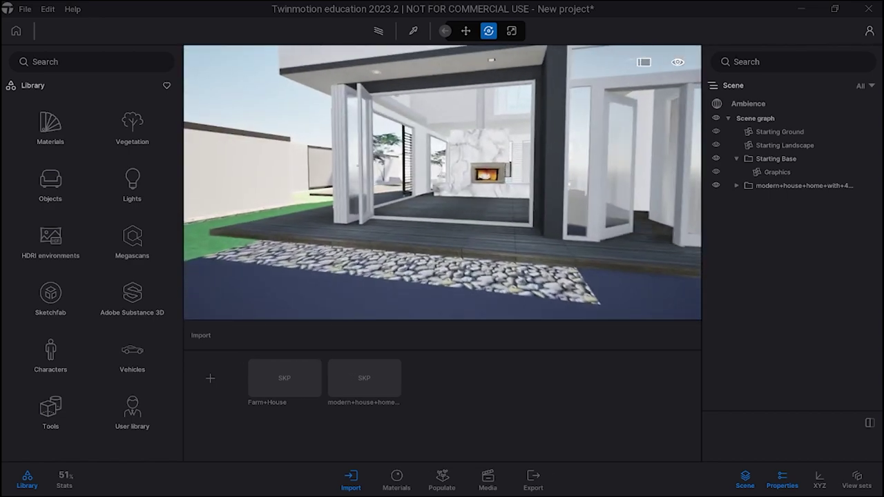
pyautogui.press('w')
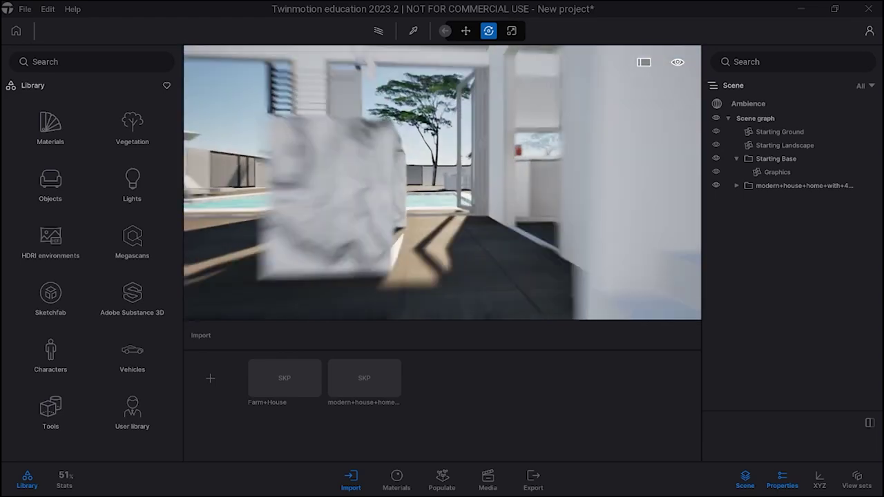
pyautogui.press('w')
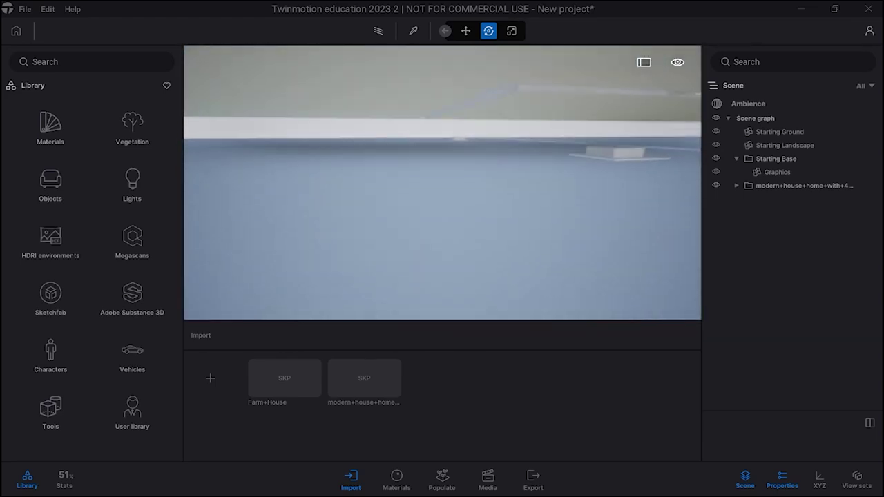
pyautogui.press('w')
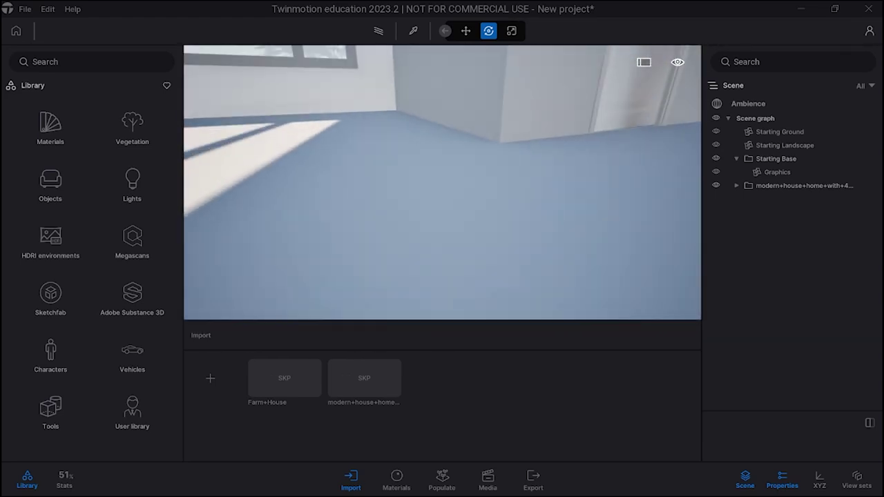
pyautogui.press('w')
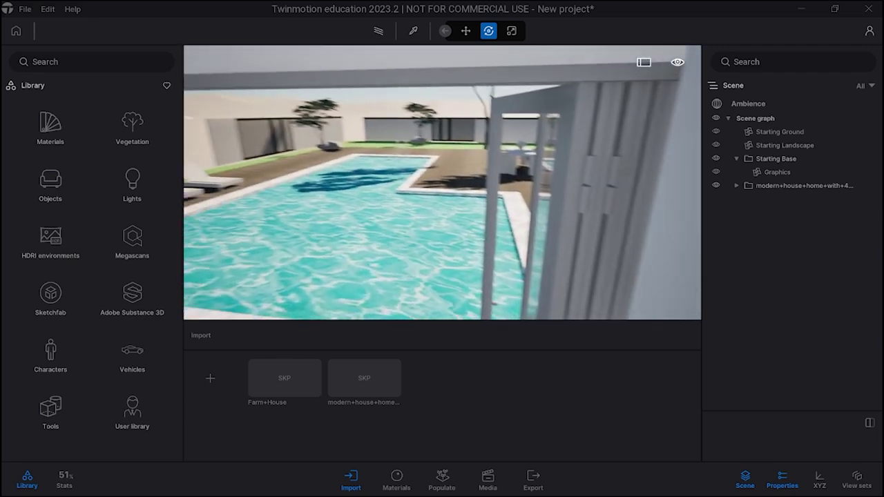
pyautogui.press('q')
pyautogui.press('e')
pyautogui.press('w')
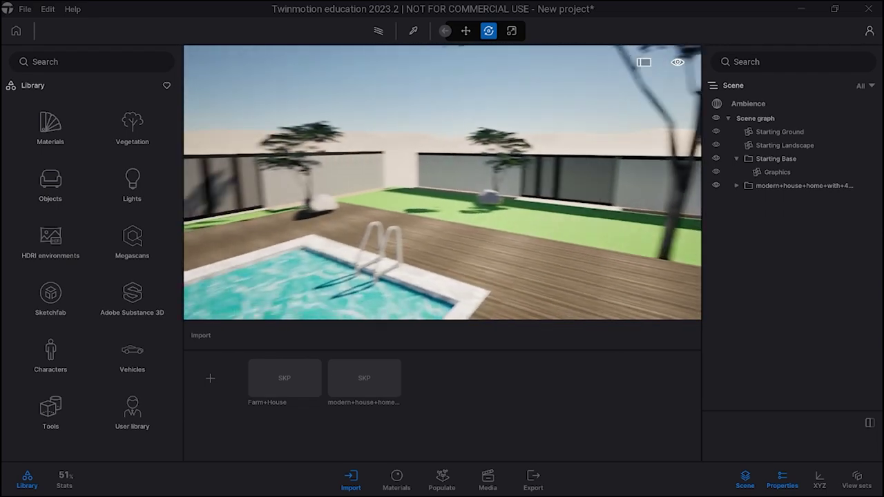
pyautogui.moveTo(442, 183); pyautogui.dragTo(401, 186, button='right')
pyautogui.moveTo(397, 249); pyautogui.dragTo(358, 250, button='right')
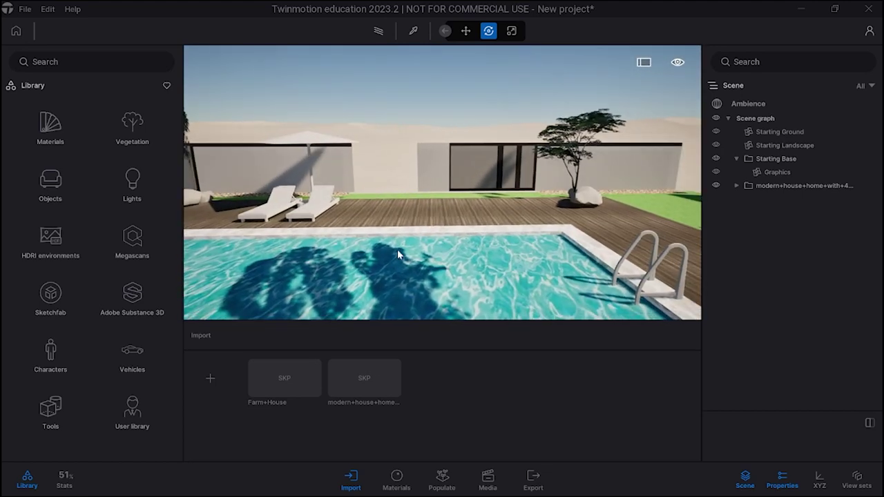
# Select the sun loungers and the rock beside the pool in turn to inspect which parts are grouped by each material.
pyautogui.click(307, 221)
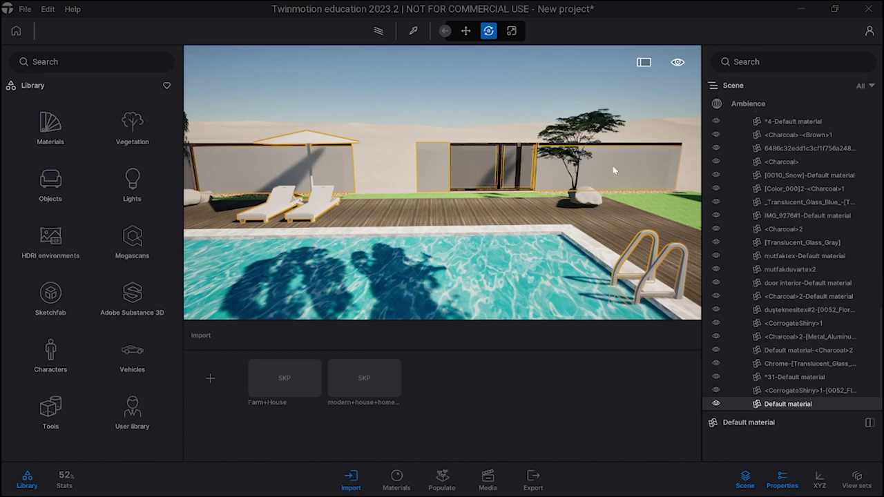
pyautogui.click(571, 202)
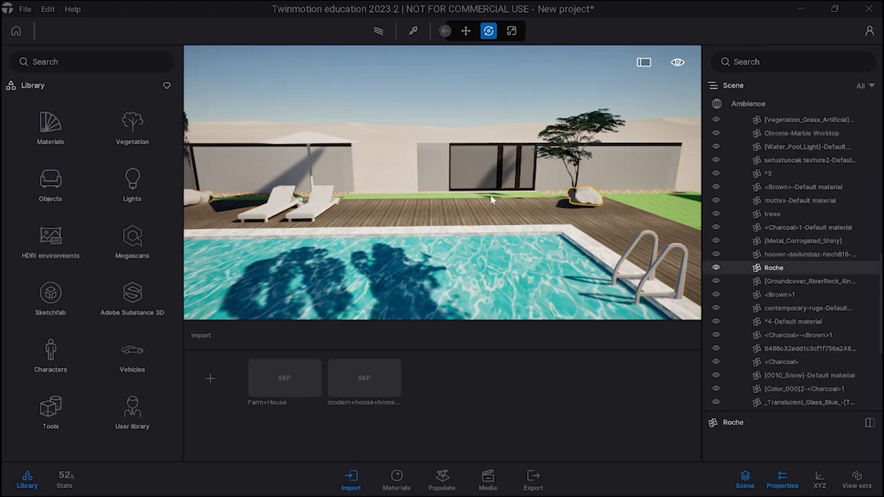
pyautogui.moveTo(490, 200); pyautogui.dragTo(515, 195, button='middle')
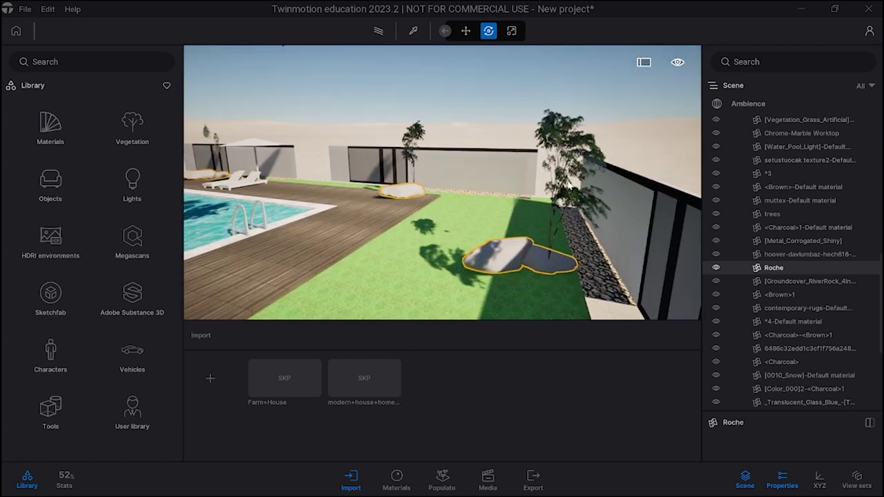
# Delete the trees part and the Roche rocks from the garden around the pool.
pyautogui.click(569, 185)
pyautogui.press('Delete')
pyautogui.moveTo(568, 183); pyautogui.dragTo(816, 140, button='right')
pyautogui.click(584, 196)
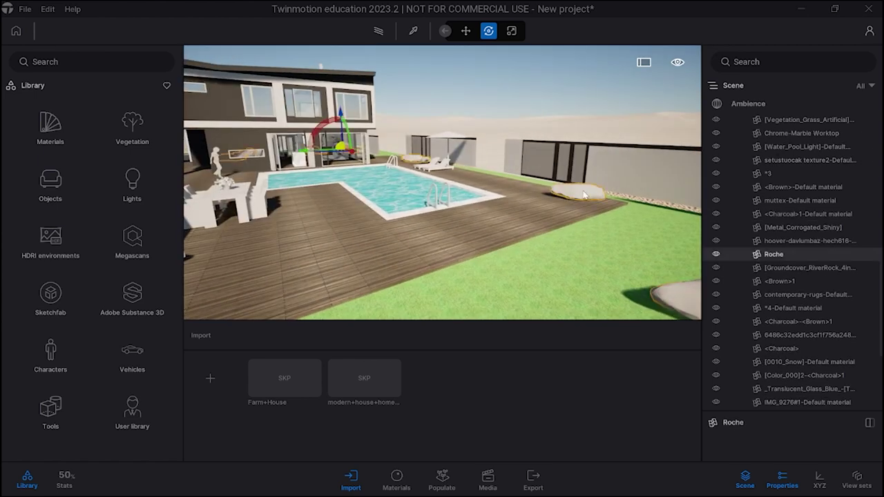
pyautogui.press('Delete')
# Select the default-material furniture on the pool deck and examine which other parts of the house belong to it.
pyautogui.moveTo(584, 195); pyautogui.dragTo(428, 197)
pyautogui.moveTo(553, 196); pyautogui.dragTo(626, 191, button='right')
pyautogui.press('w')
pyautogui.click(502, 182)
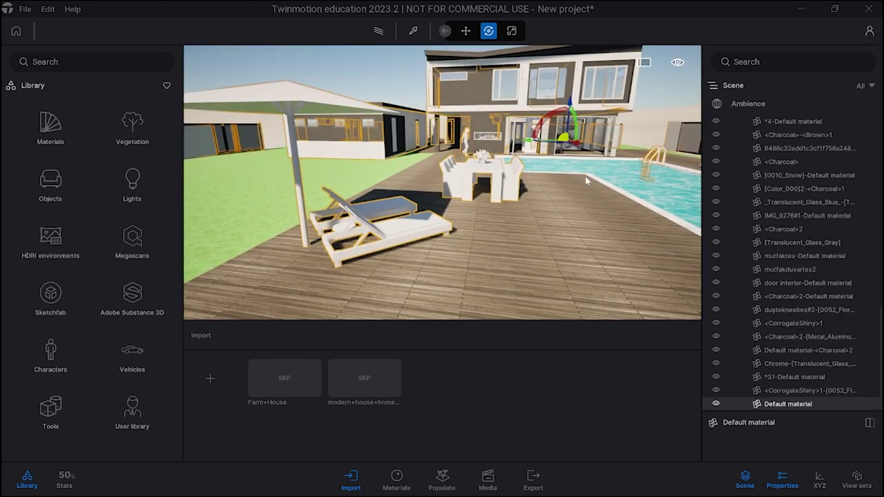
pyautogui.click(552, 184)
pyautogui.scroll(10, 552, 186)
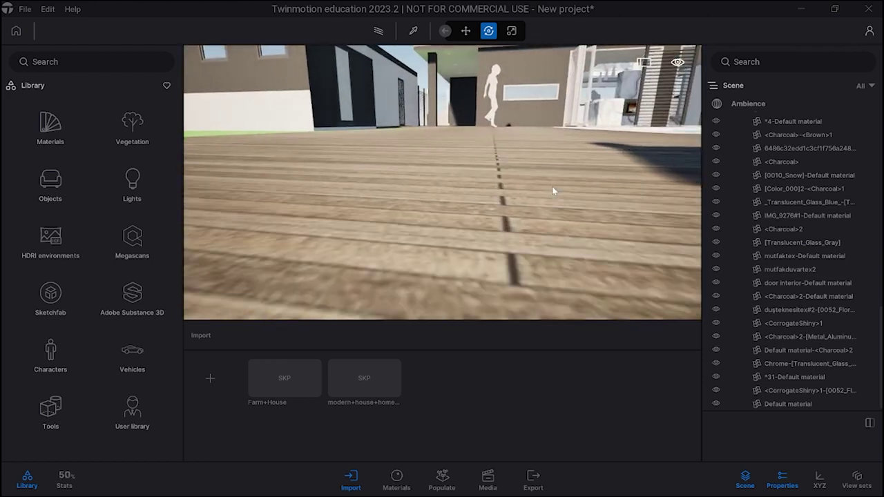
pyautogui.moveTo(552, 186); pyautogui.dragTo(576, 220, button='right')
pyautogui.click(530, 144)
pyautogui.moveTo(568, 107); pyautogui.dragTo(406, 143)
# Select the driveway, dark facade and lawn in turn from above the front to inspect how each is grouped by material.
pyautogui.click(440, 230)
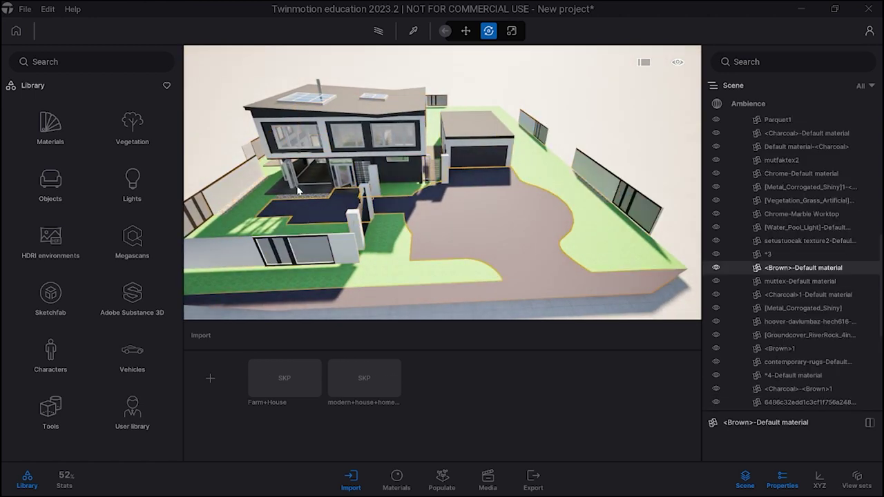
pyautogui.moveTo(441, 230); pyautogui.dragTo(459, 190, button='right')
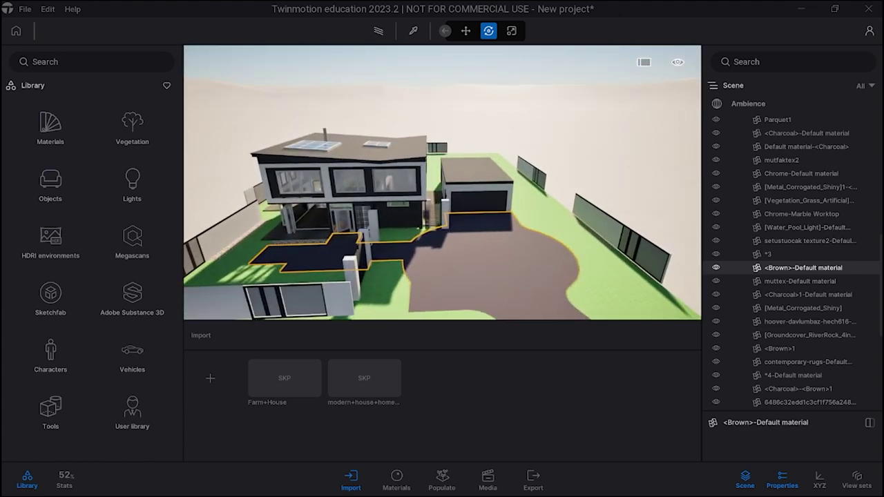
pyautogui.moveTo(394, 246); pyautogui.dragTo(335, 233)
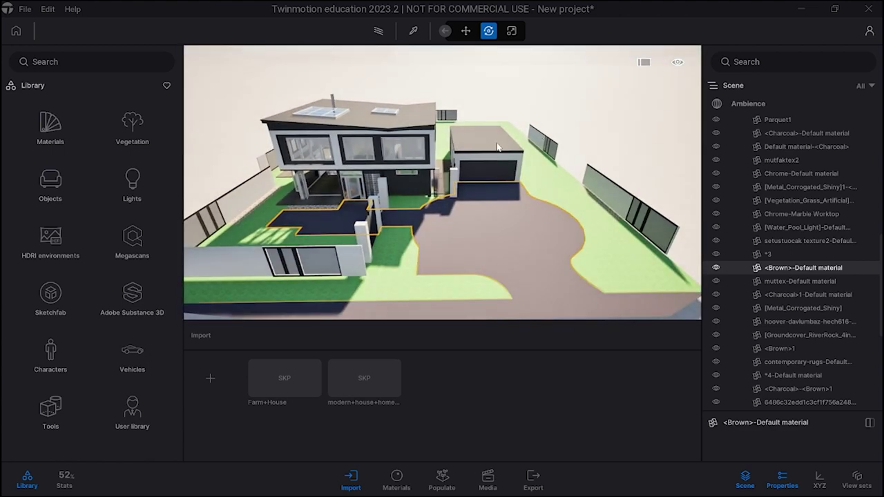
pyautogui.click(494, 149)
pyautogui.click(413, 174)
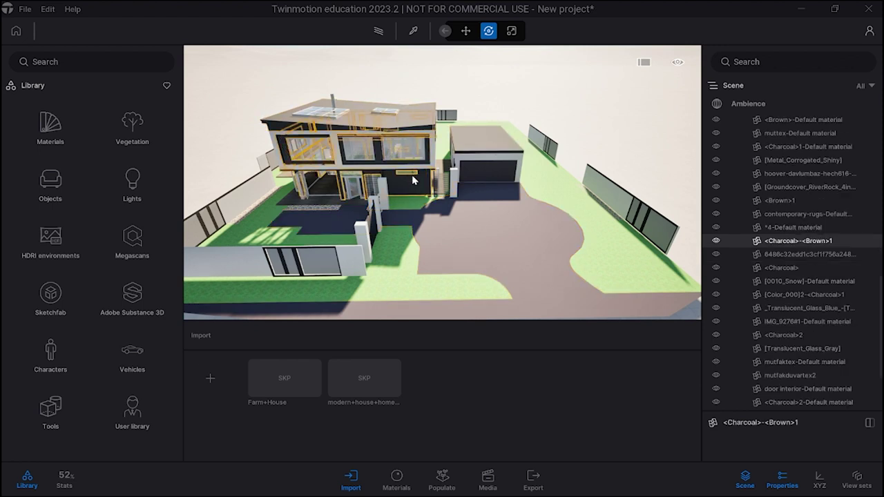
pyautogui.click(584, 199)
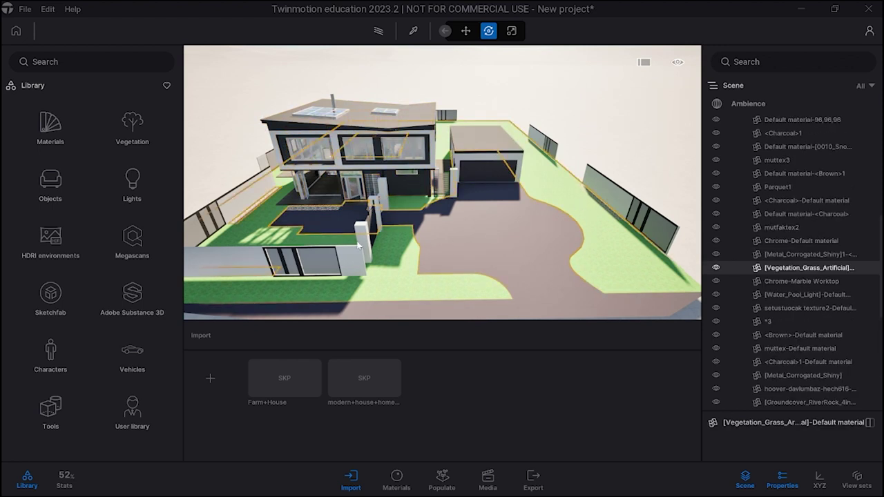
# Apply the Maple 01 A wood material to the dark facade and roofs of the house and garage.
pyautogui.click(51, 124)
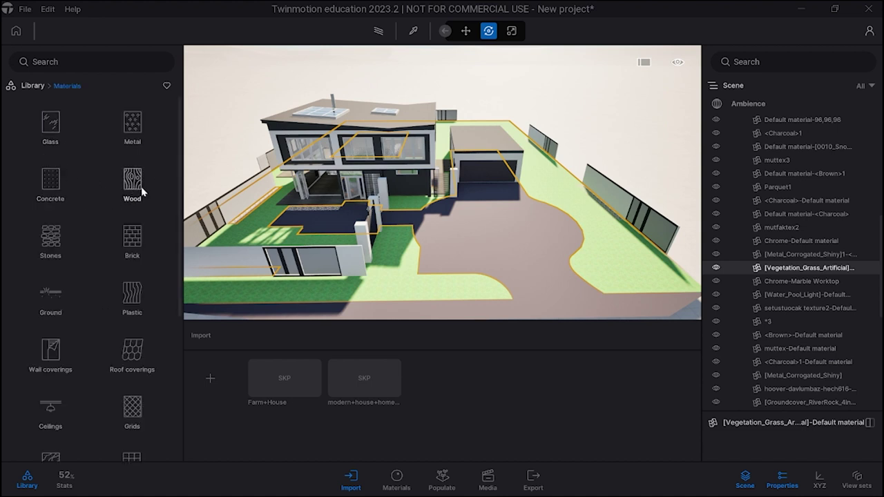
pyautogui.click(141, 193)
pyautogui.moveTo(164, 195); pyautogui.dragTo(387, 145)
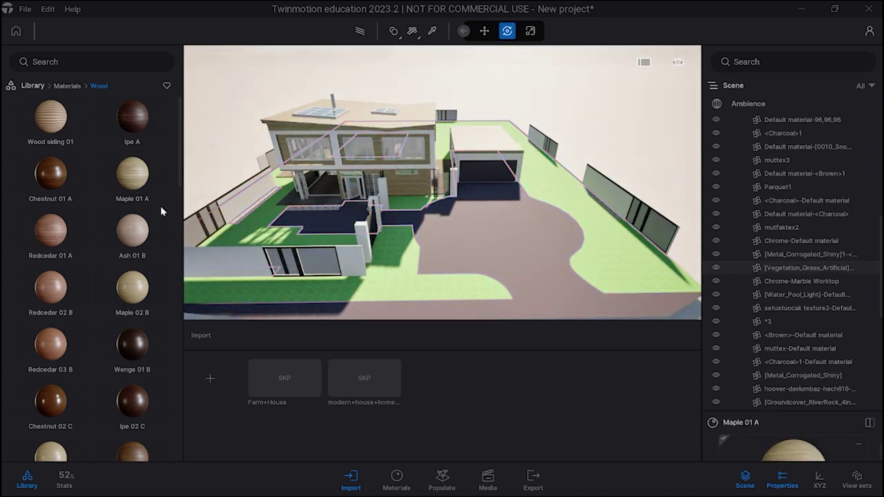
# Apply the Roof covering 14 material to the garage roof and the matching roof and facade surfaces.
pyautogui.click(67, 87)
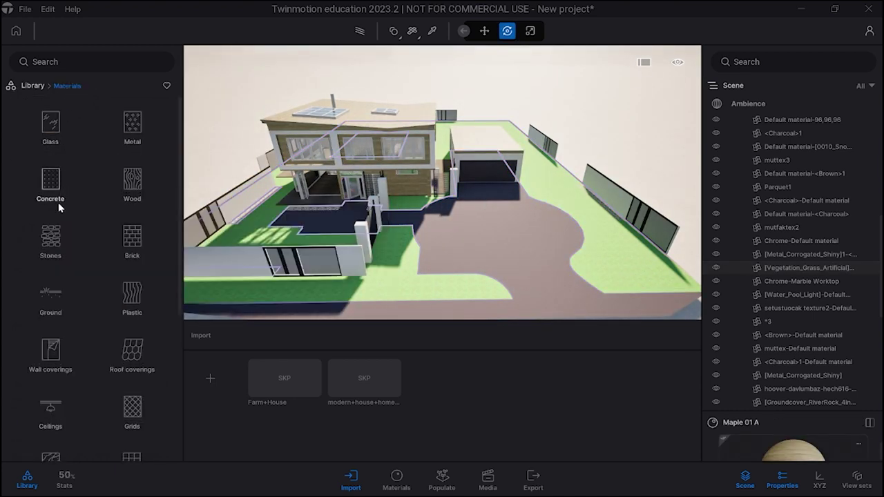
pyautogui.scroll(-1, 143, 318)
pyautogui.click(132, 335)
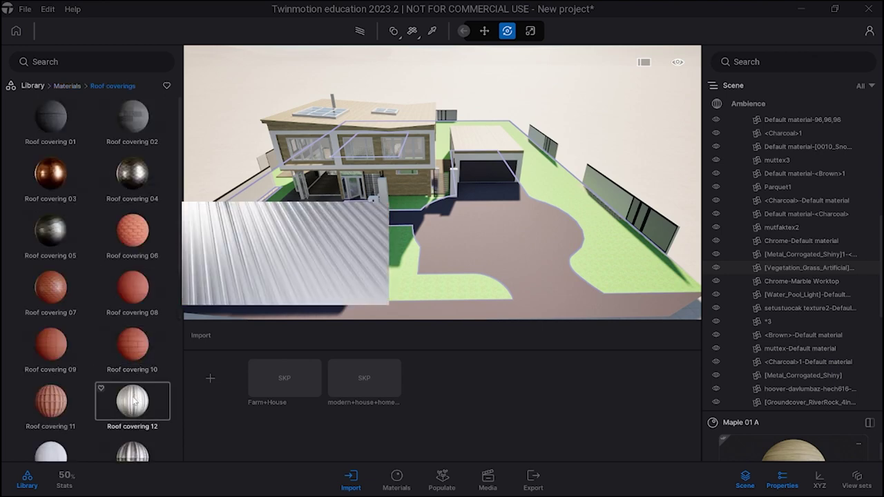
pyautogui.moveTo(141, 454); pyautogui.dragTo(495, 139)
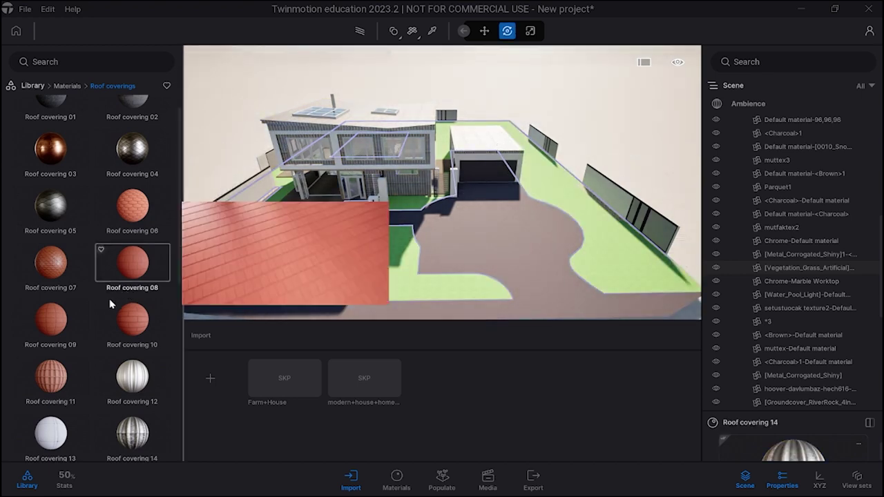
# Apply the Roof covering 10 material to the light outer walls and set the material's scale to 2.16.
pyautogui.moveTo(135, 316); pyautogui.dragTo(475, 159)
pyautogui.click(475, 163)
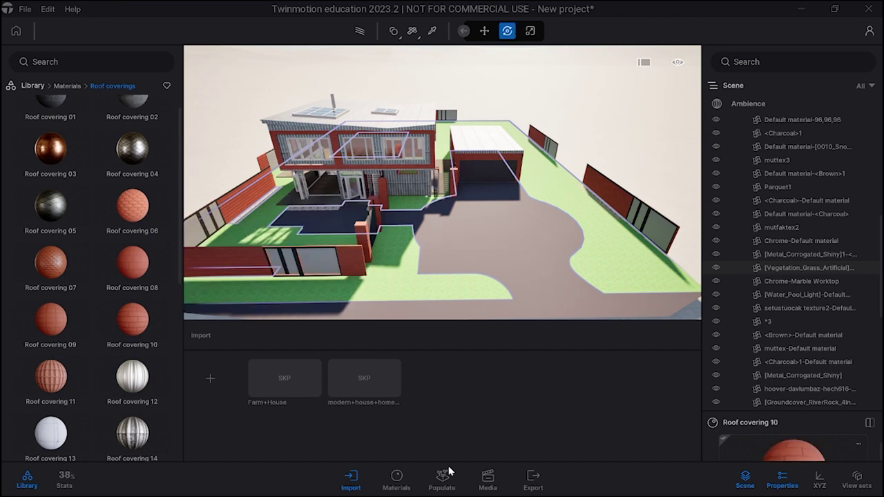
pyautogui.moveTo(767, 413); pyautogui.dragTo(767, 188)
pyautogui.scroll(-5, 790, 378)
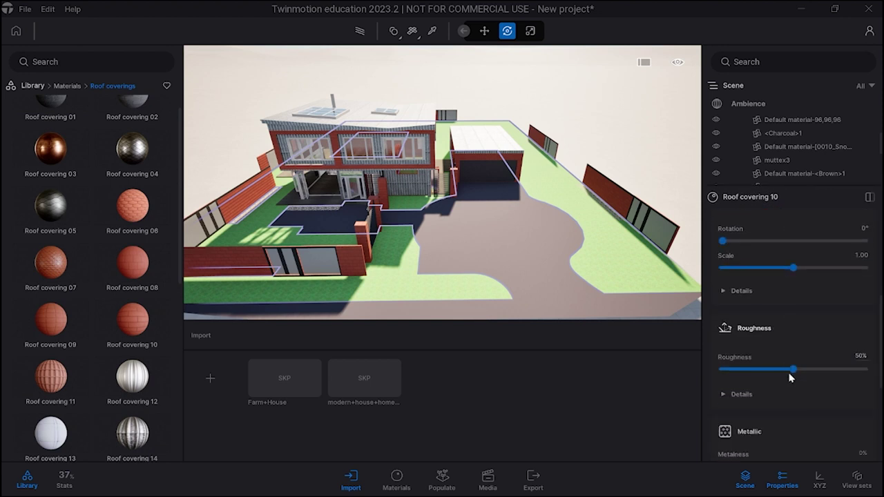
pyautogui.scroll(1, 782, 380)
pyautogui.click(737, 273)
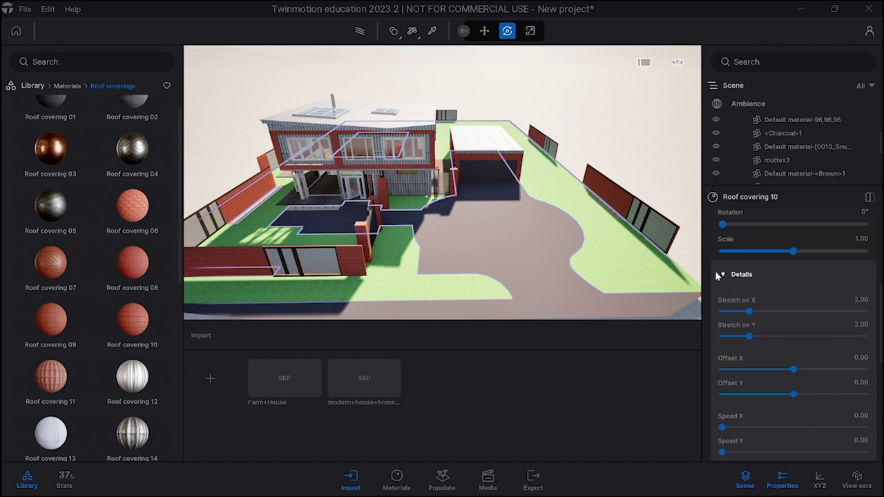
pyautogui.click(724, 273)
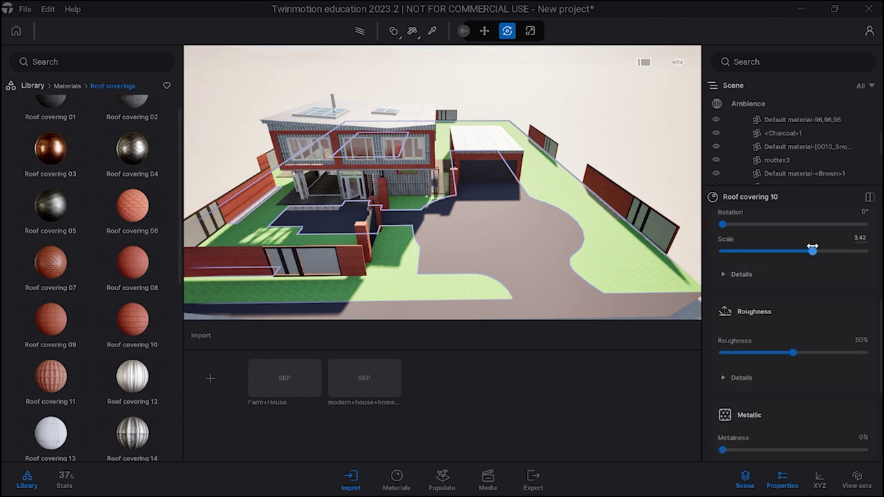
pyautogui.moveTo(812, 250); pyautogui.dragTo(802, 251)
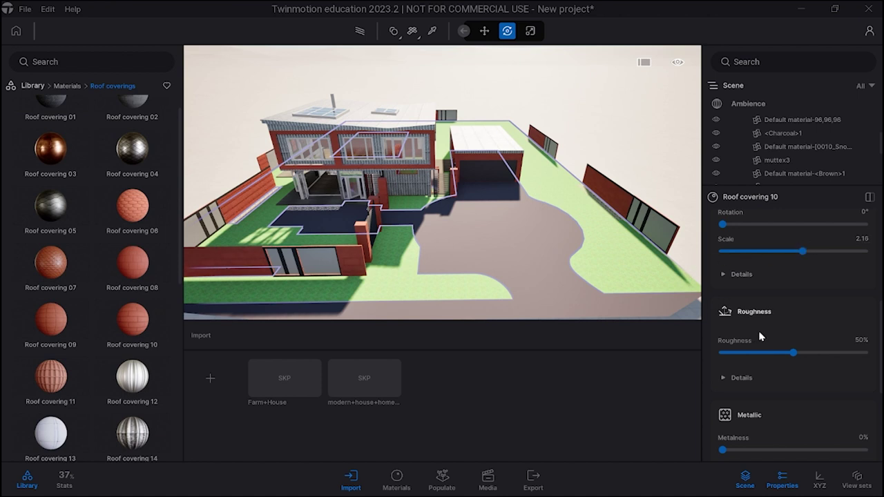
# Apply the Stacked stone 04 material to the driveway and the surfaces sharing its material.
pyautogui.scroll(-1, 762, 337)
pyautogui.click(518, 238)
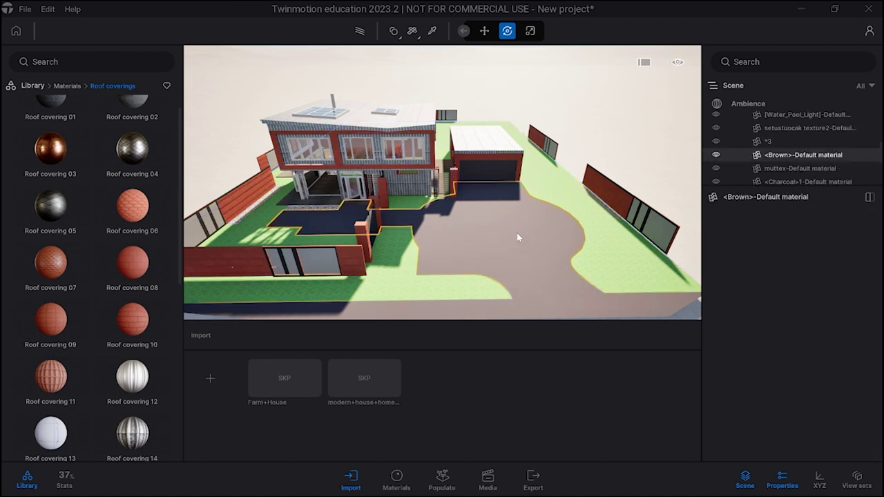
pyautogui.click(67, 85)
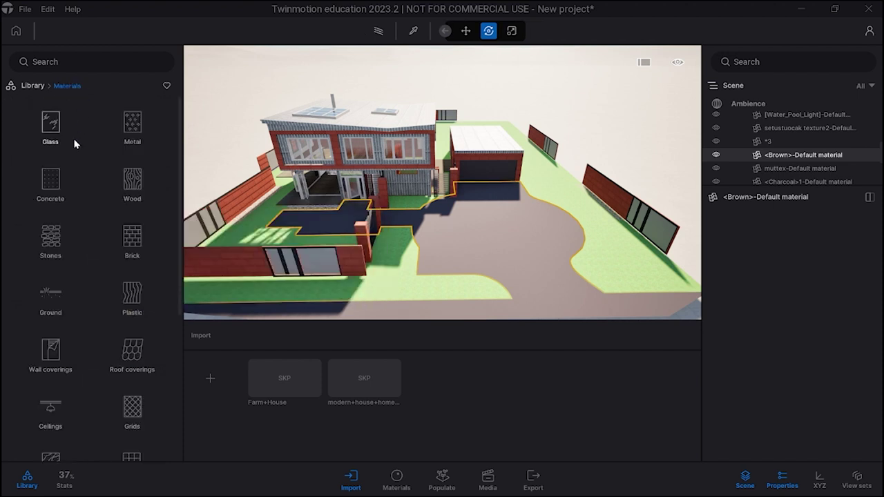
pyautogui.click(52, 242)
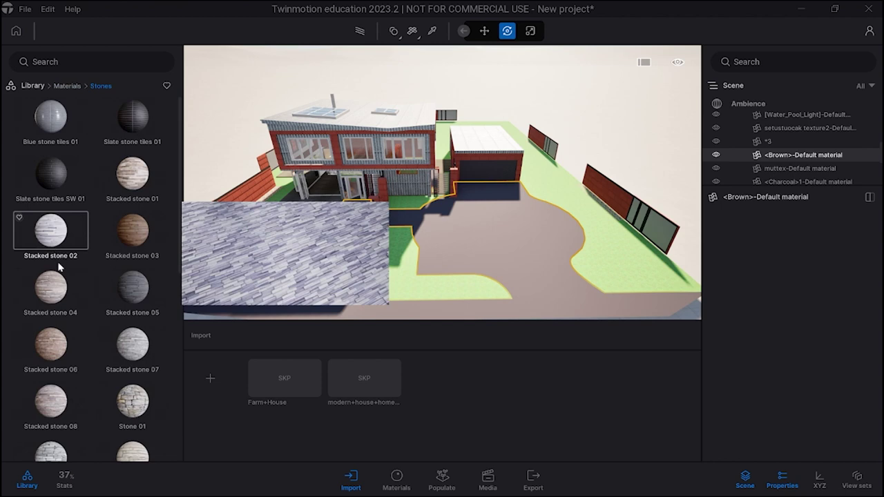
pyautogui.moveTo(61, 289); pyautogui.dragTo(494, 258)
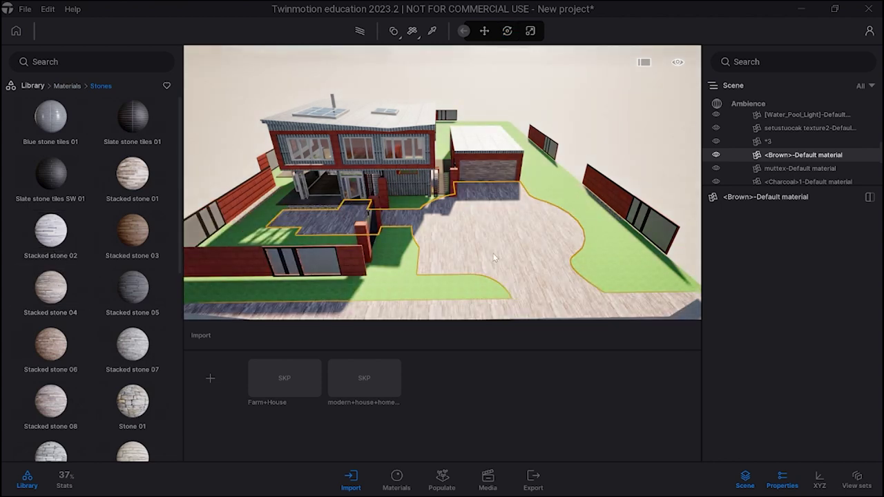
pyautogui.click(494, 257)
# Apply the Grass 2 nature ground material to the lawn and set the material's scale to 0.60.
pyautogui.moveTo(571, 260); pyautogui.dragTo(661, 282, button='right')
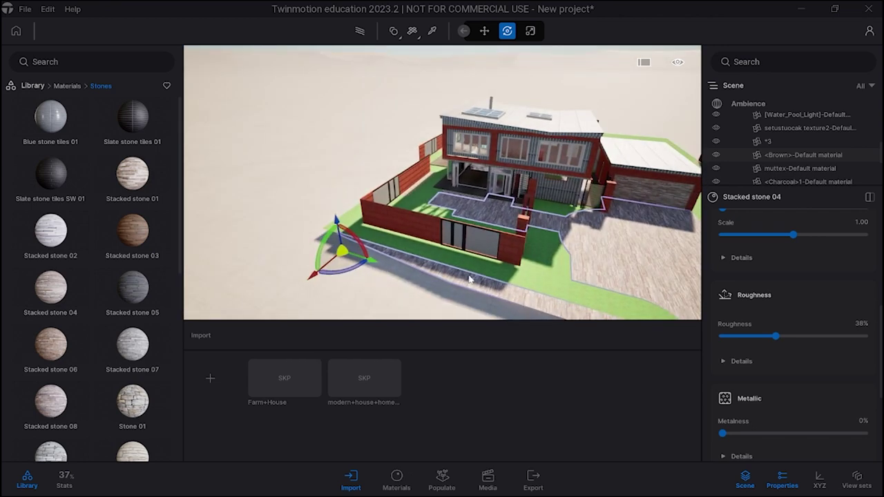
pyautogui.click(66, 85)
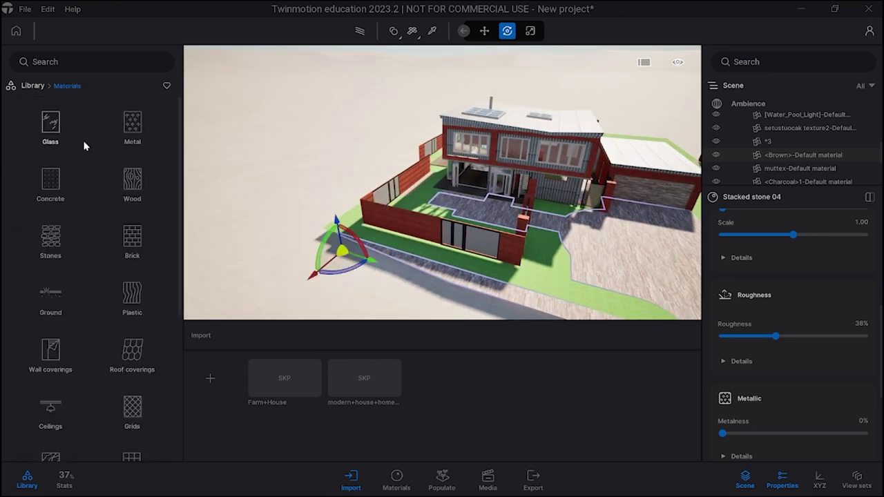
pyautogui.scroll(-1, 59, 272)
pyautogui.click(56, 275)
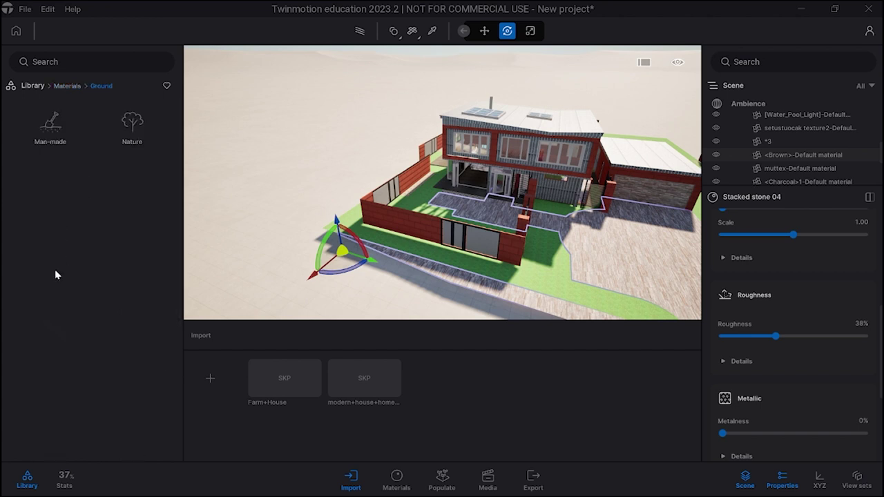
pyautogui.click(133, 124)
pyautogui.moveTo(135, 130); pyautogui.dragTo(478, 265)
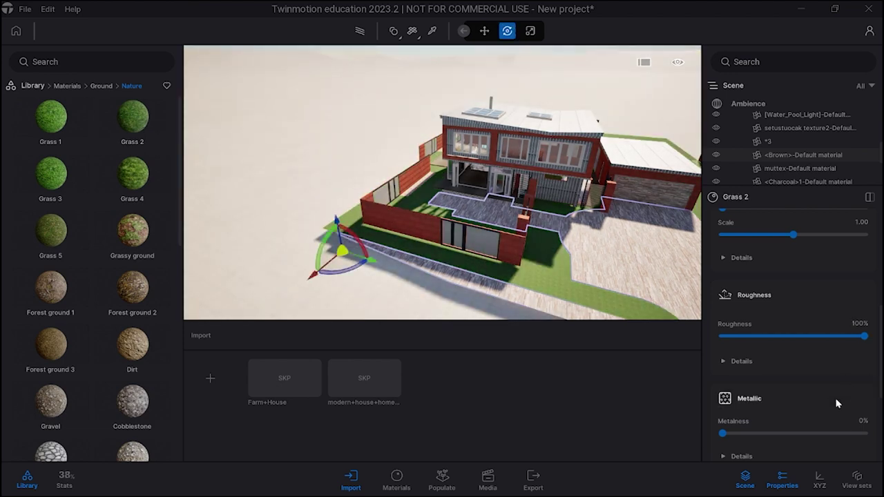
pyautogui.scroll(2, 795, 346)
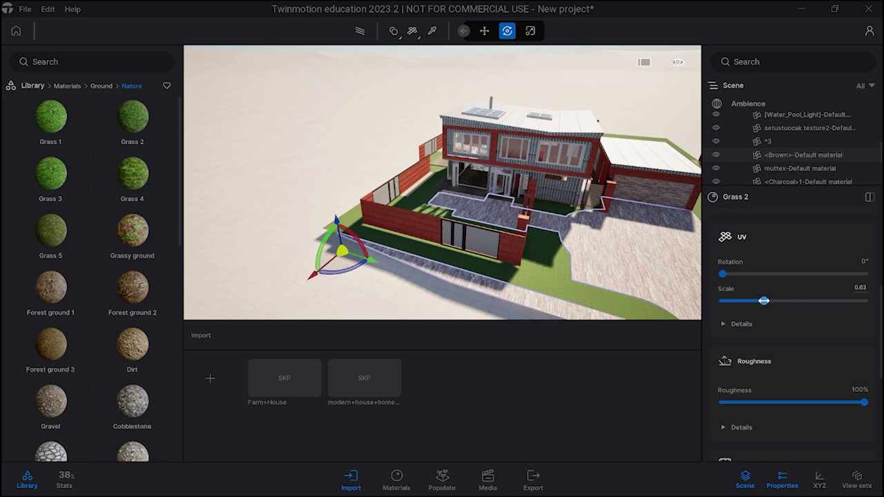
# Examine the new lawn, driveway and house materials from close up and from a wider view of the whole plot.
pyautogui.moveTo(522, 306)
pyautogui.mouseDown(button='right')
pyautogui.moveTo(536, 308)
pyautogui.moveTo(533, 319)
pyautogui.moveTo(517, 315)
pyautogui.moveTo(532, 307)
pyautogui.mouseUp(button='right')
pyautogui.press('w')
pyautogui.press('w')
pyautogui.press('s')
pyautogui.press('w')
pyautogui.scroll(-5, 442, 183)
pyautogui.press('s')
pyautogui.moveTo(442, 183); pyautogui.dragTo(499, 185, button='right')
pyautogui.press('d')
pyautogui.press('s')
pyautogui.press('d')
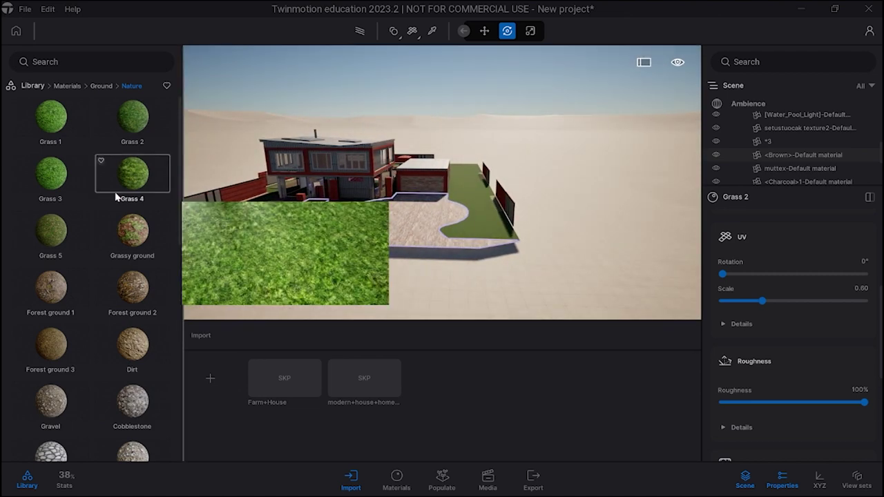